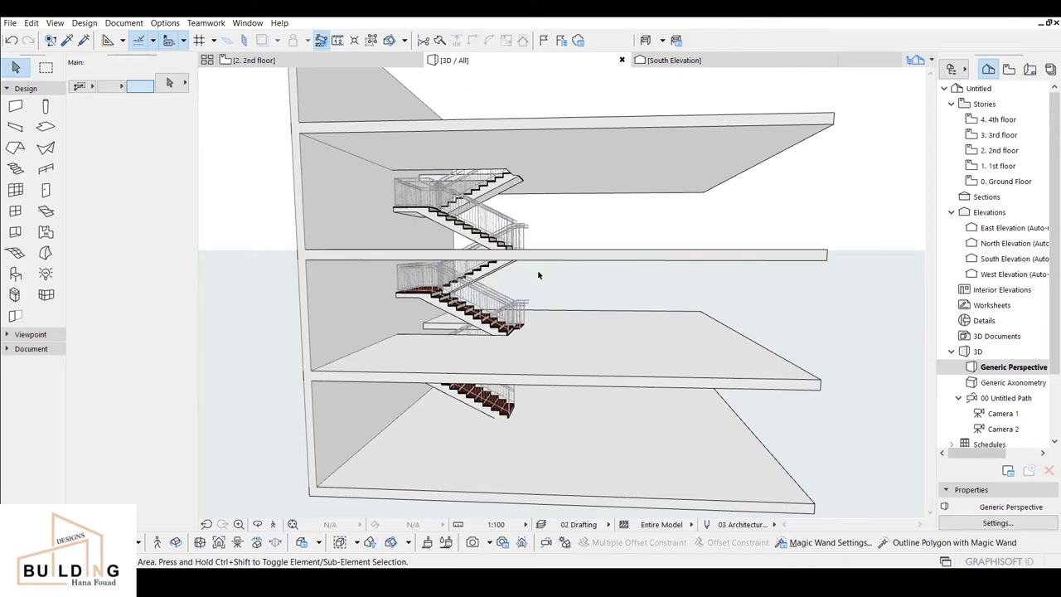
- Shift-select all six stair railings on every floor and open their shared Railing Selection Settings
scroll(535, 184, up, 10)
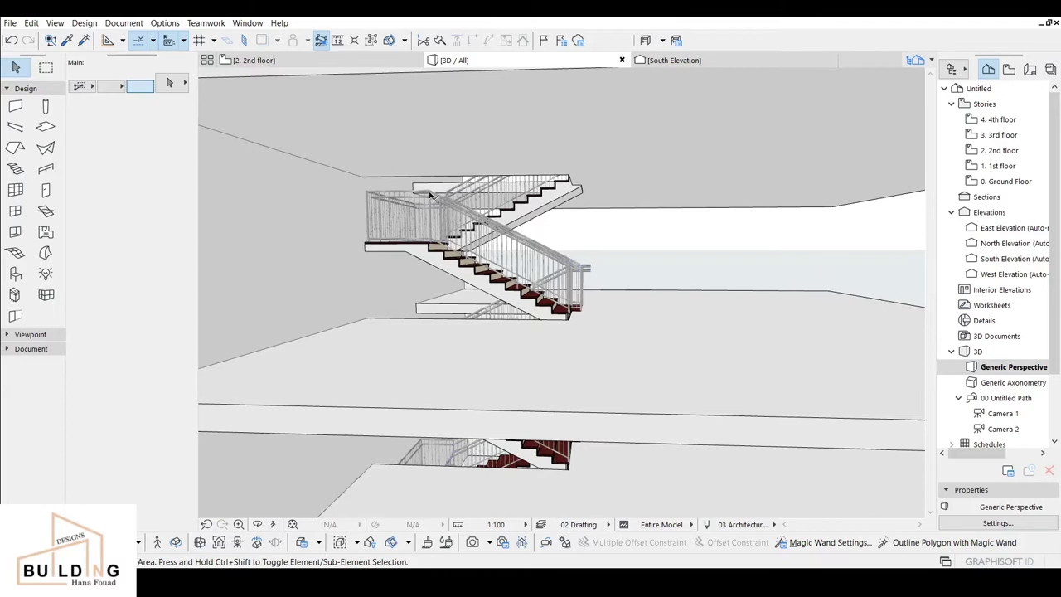
click(431, 195)
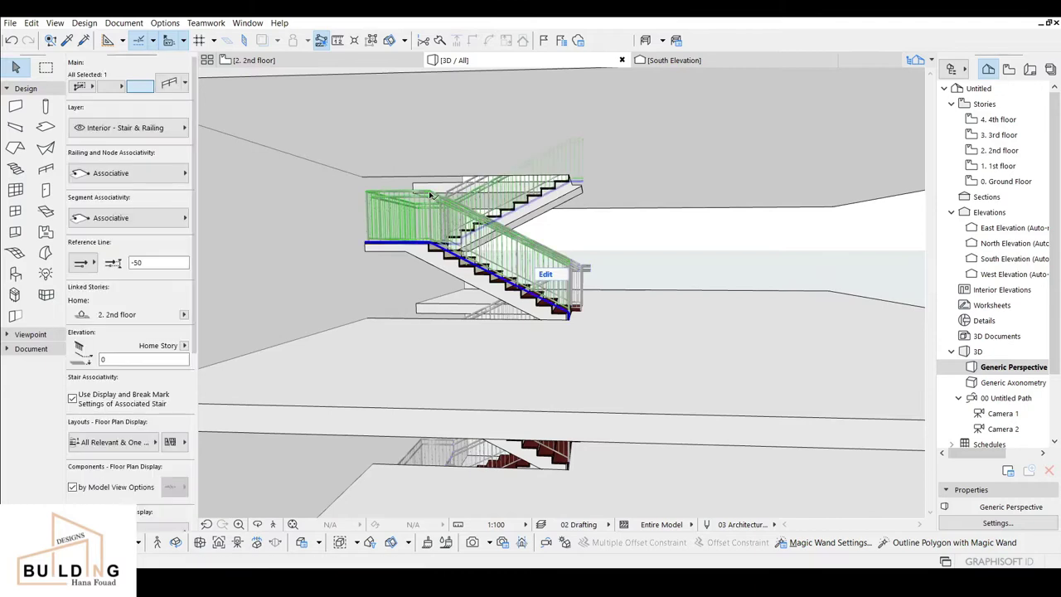
shift+click(481, 204)
scroll(501, 294, down, 3)
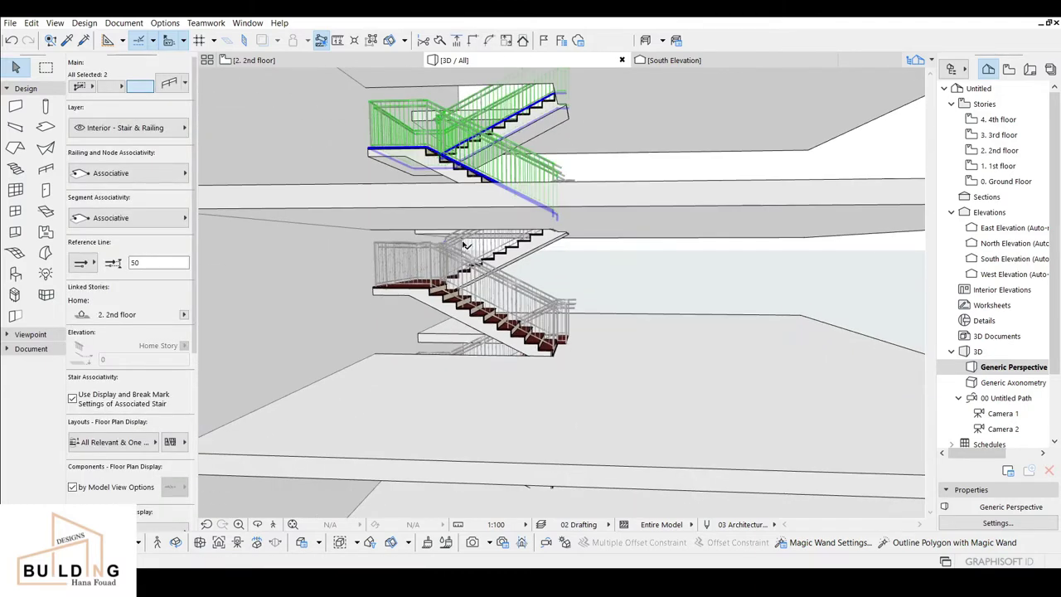
shift+click(450, 238)
shift+click(450, 238)
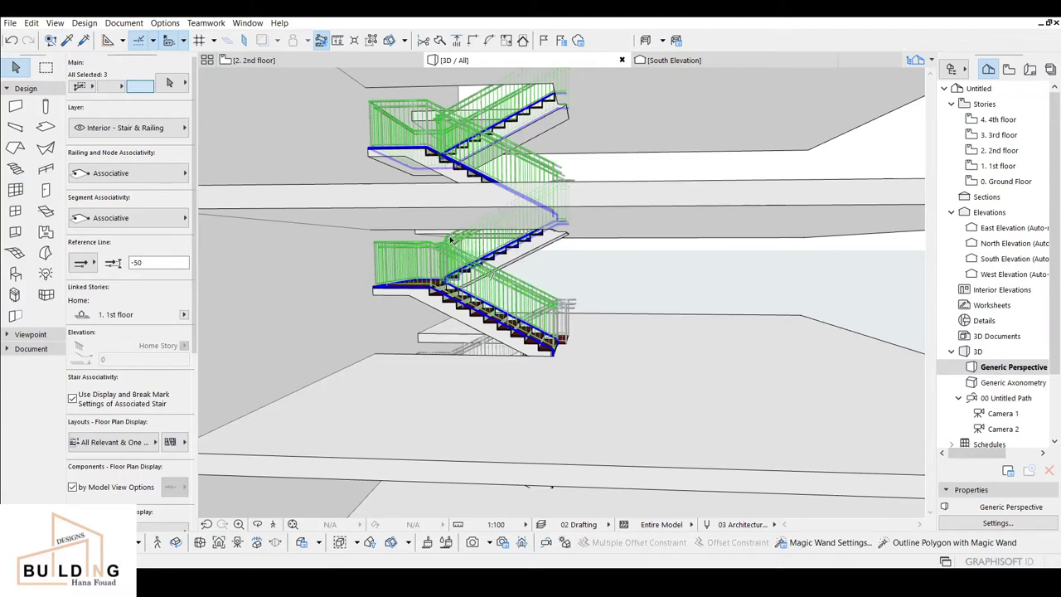
scroll(450, 238, down, 3)
shift+click(451, 241)
shift+click(421, 221)
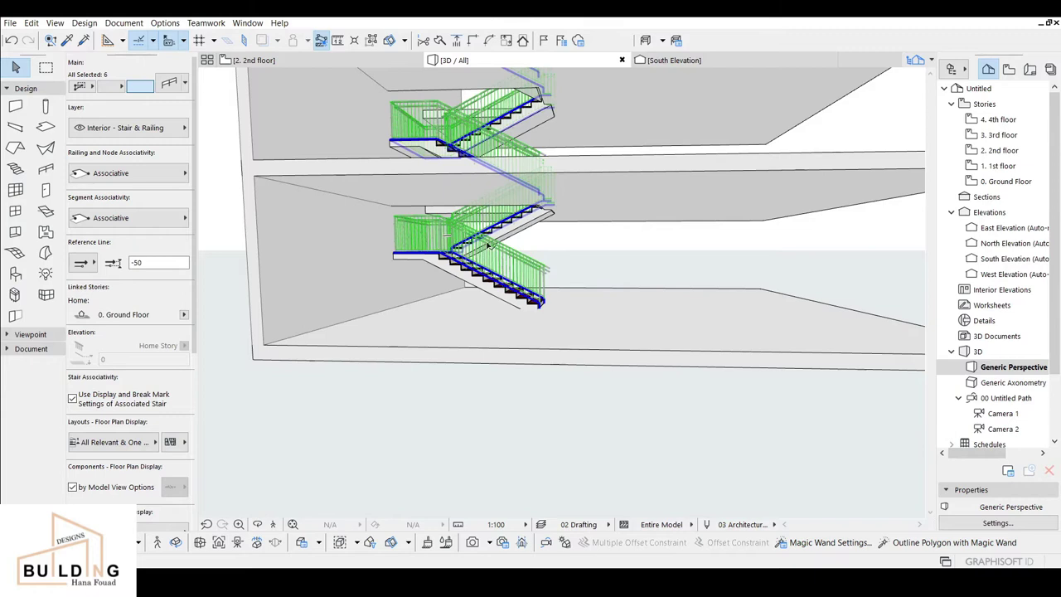
click(171, 88)
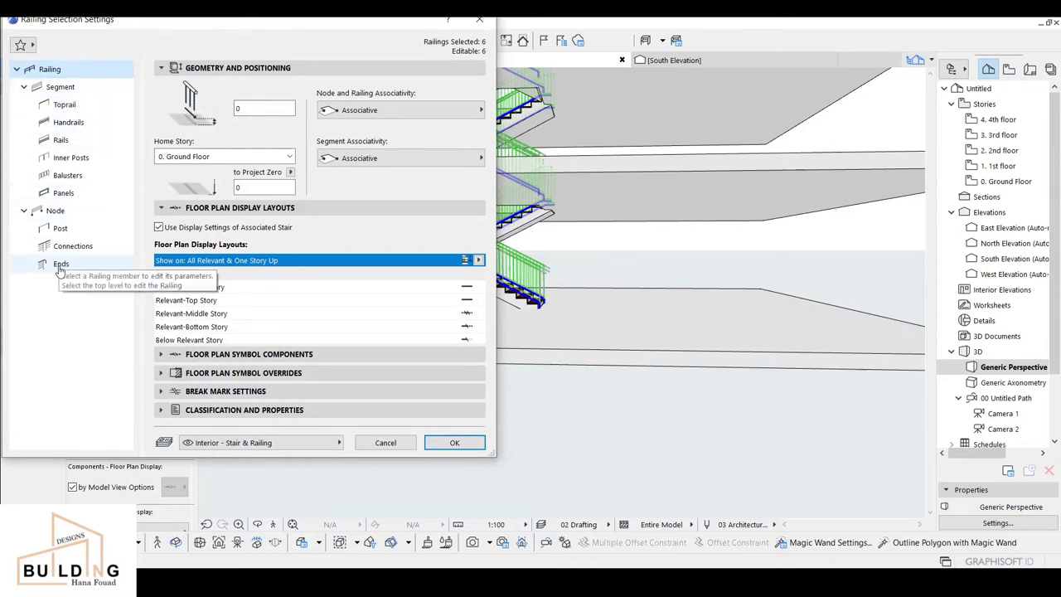
- Review the Segment and 40×40 Steel - Stainless toprail settings, then close and reopen the dialog
click(61, 88)
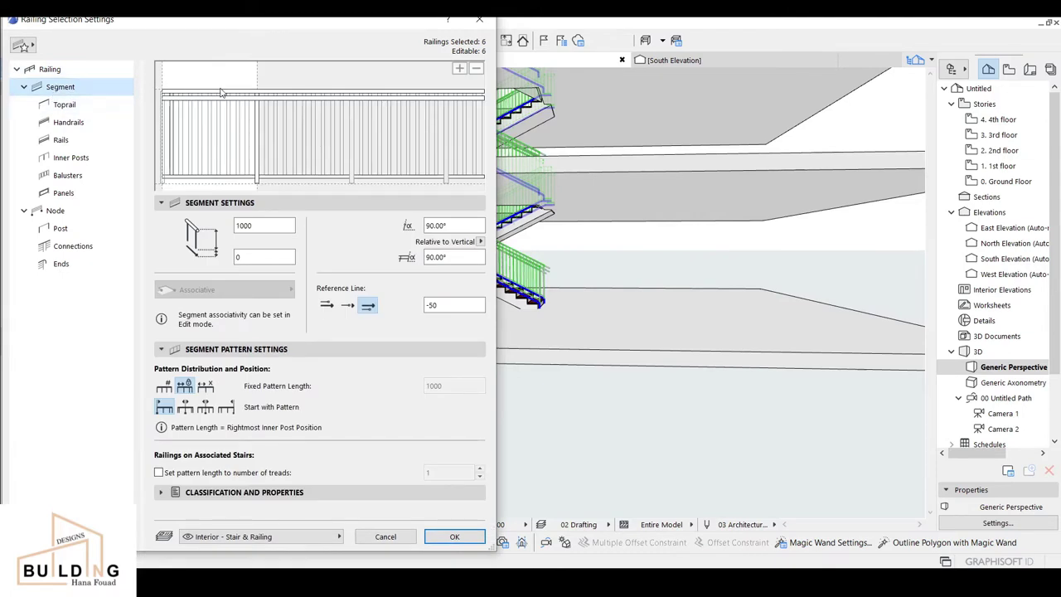
click(59, 104)
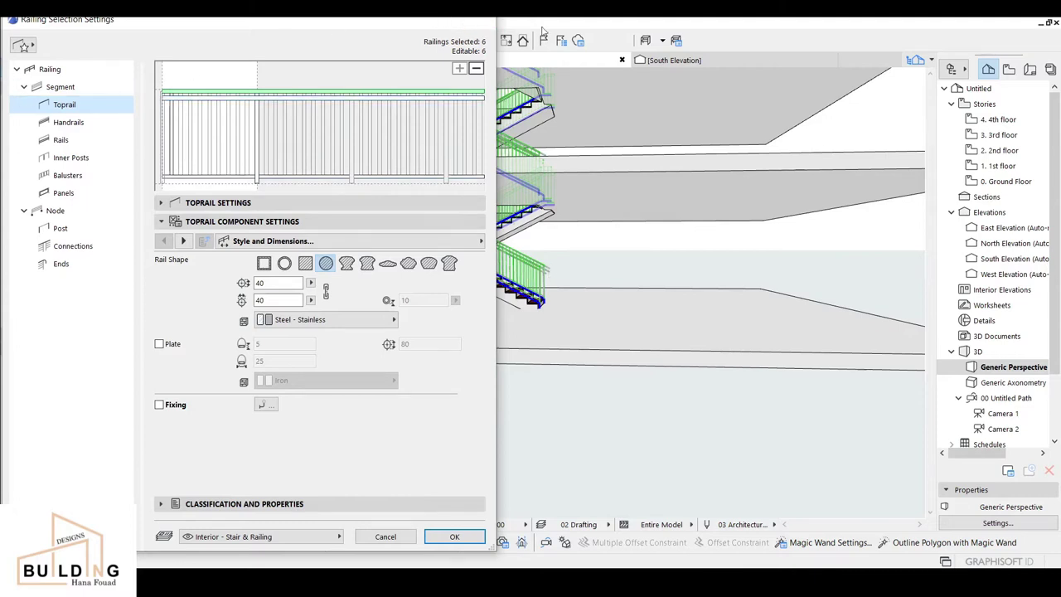
key(Return)
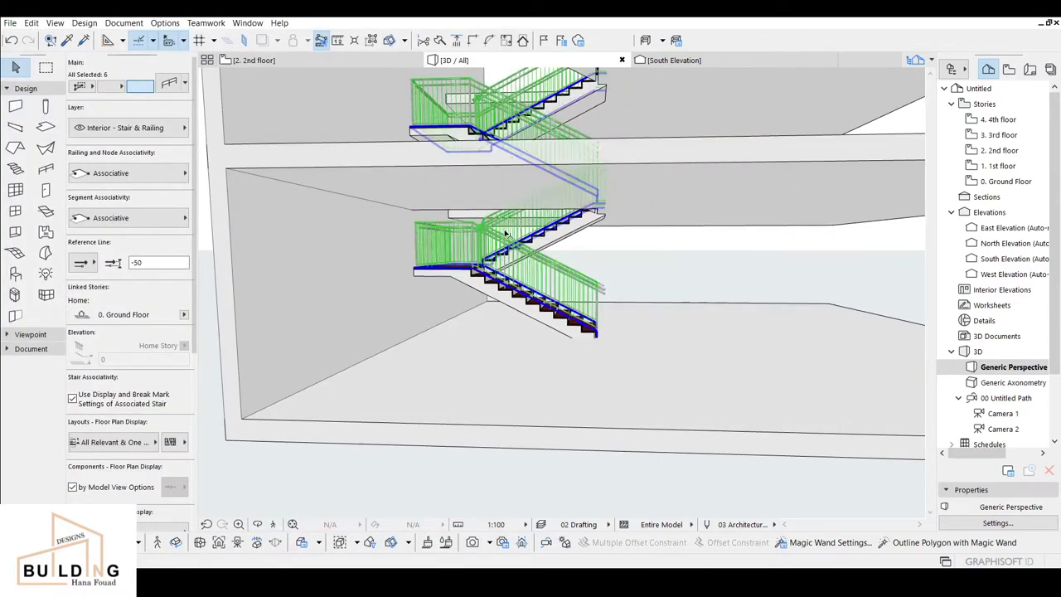
scroll(505, 234, up, 1)
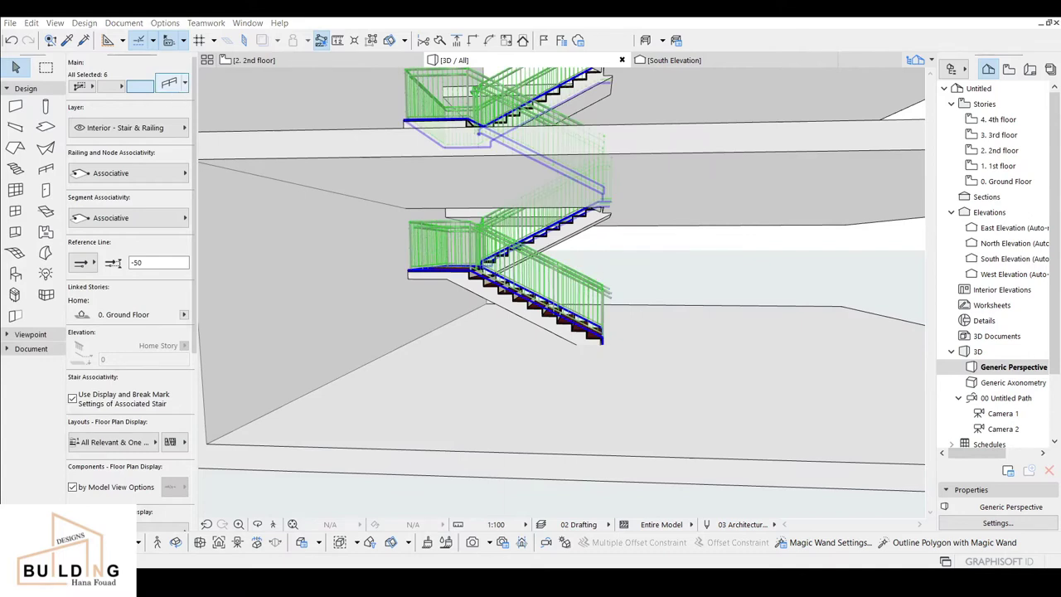
click(140, 87)
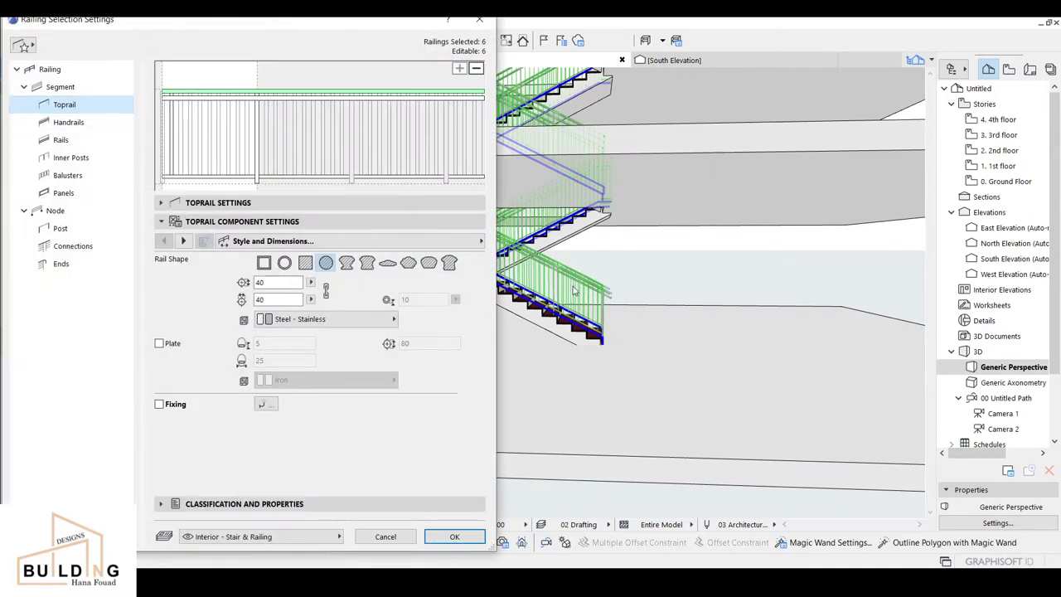
- Delete the handrail and the balusters from the railing pattern
click(224, 100)
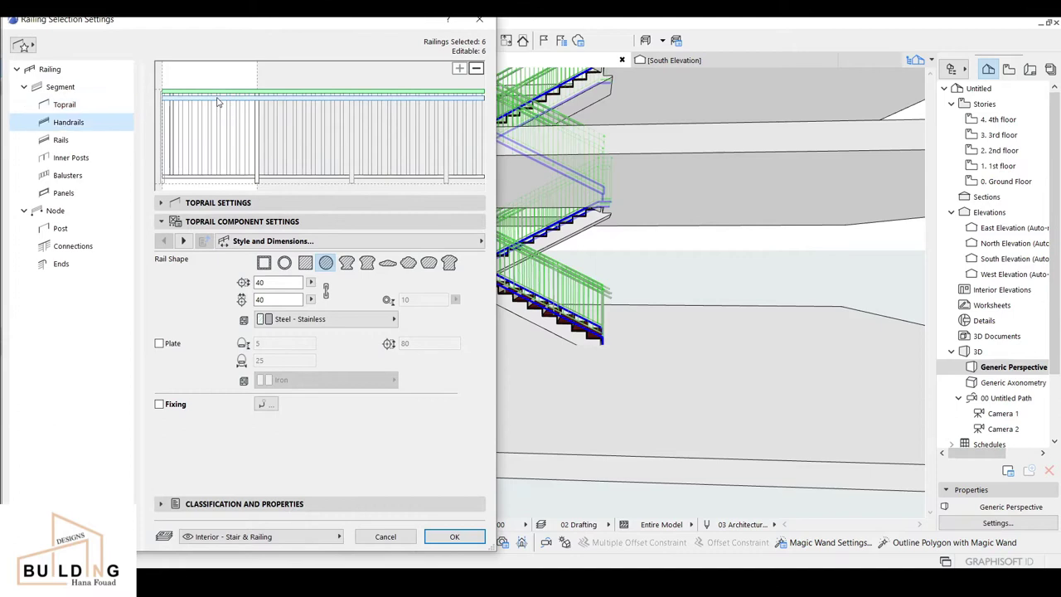
click(478, 69)
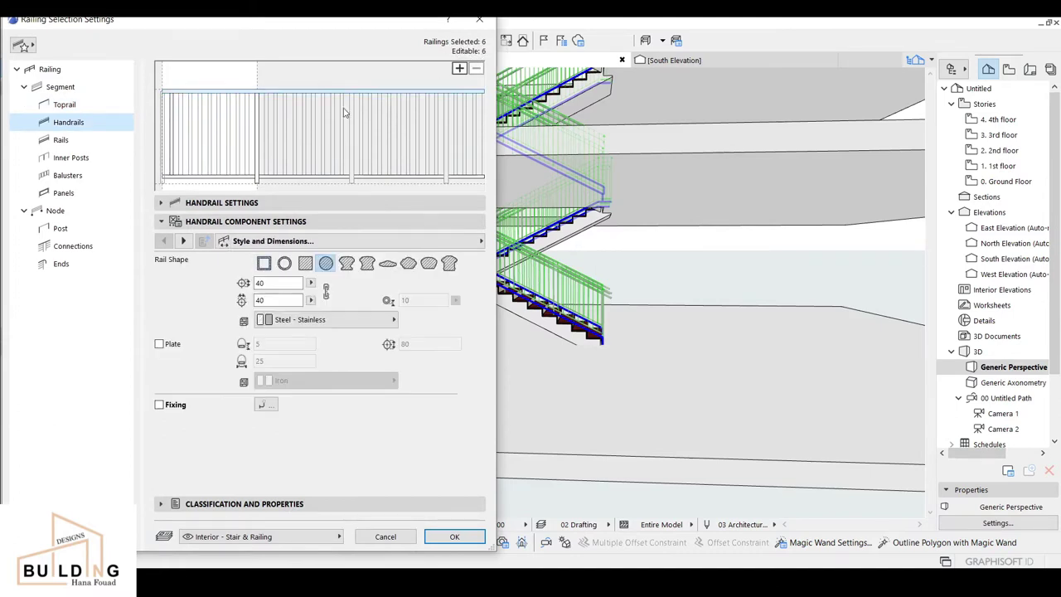
click(258, 142)
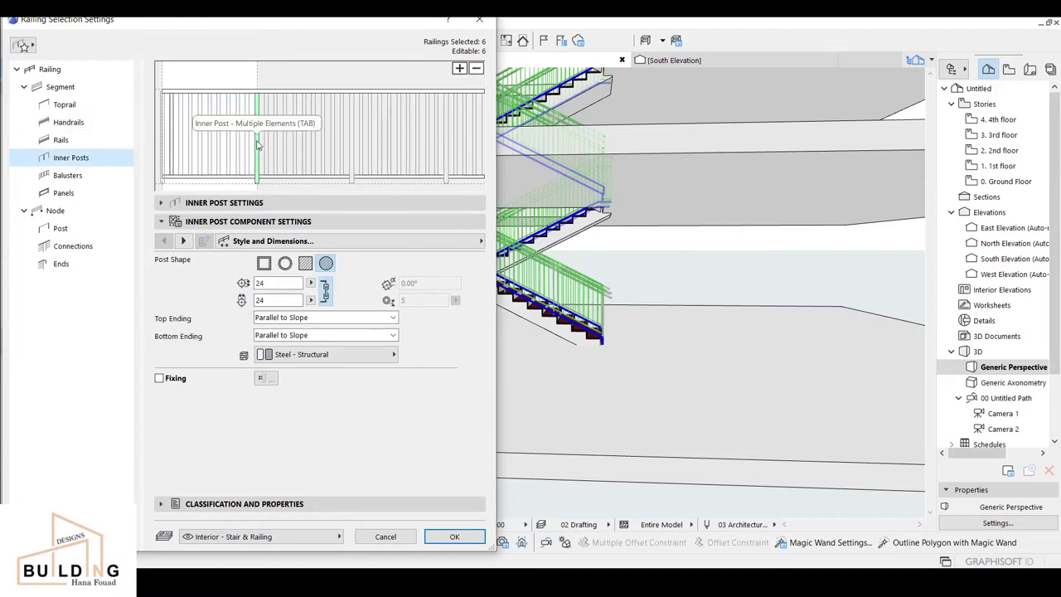
click(225, 178)
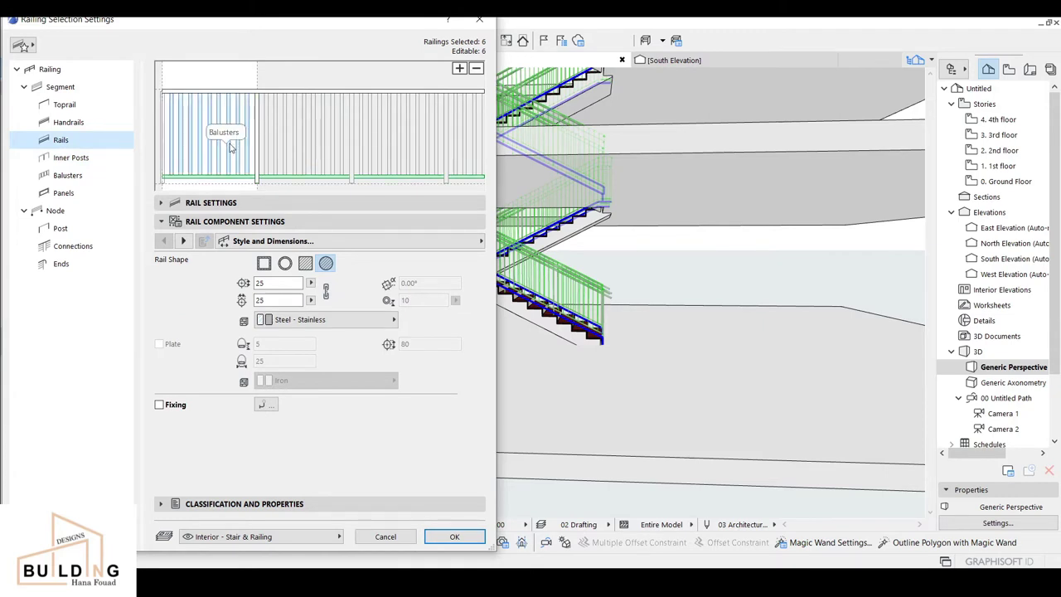
click(231, 146)
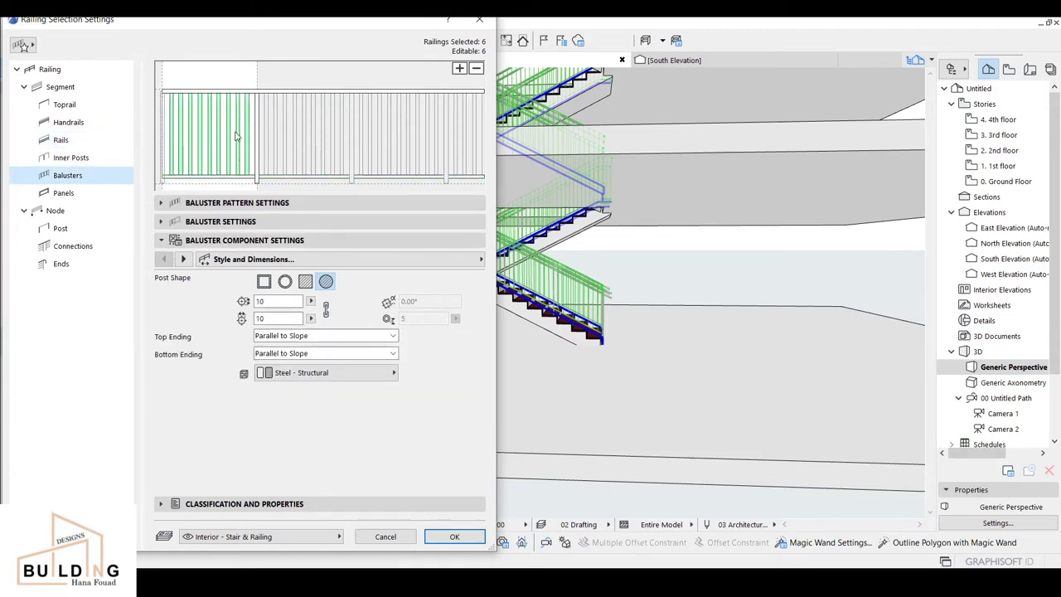
click(475, 70)
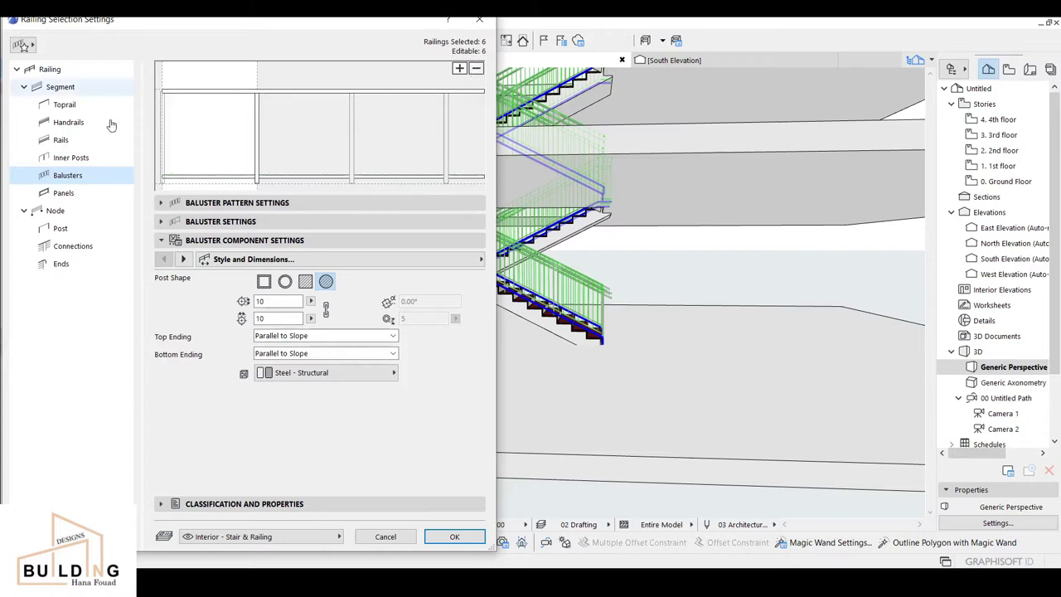
- Place a panel in the first railing bay
click(63, 198)
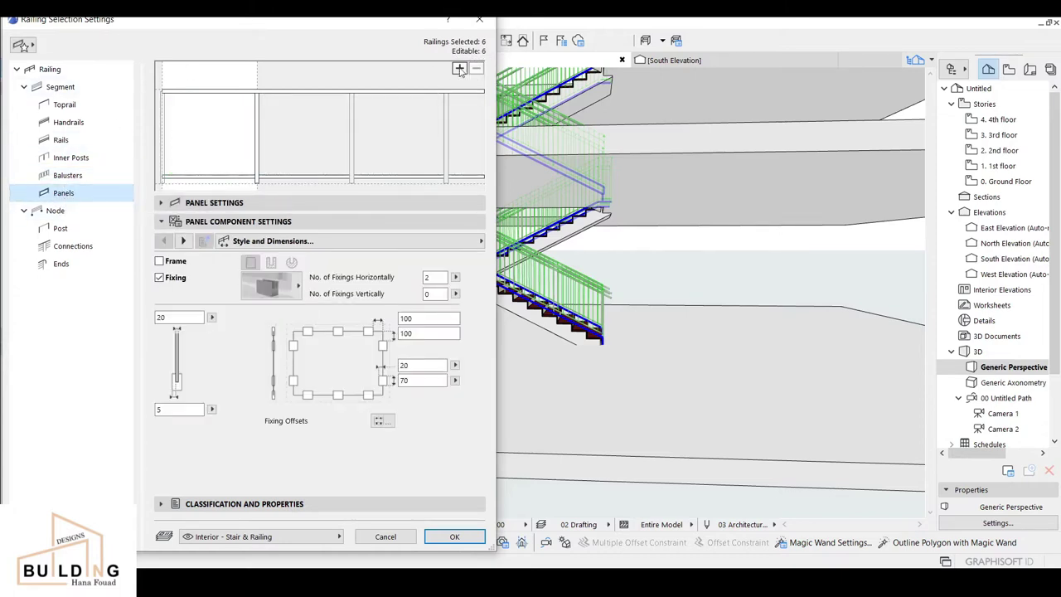
click(217, 128)
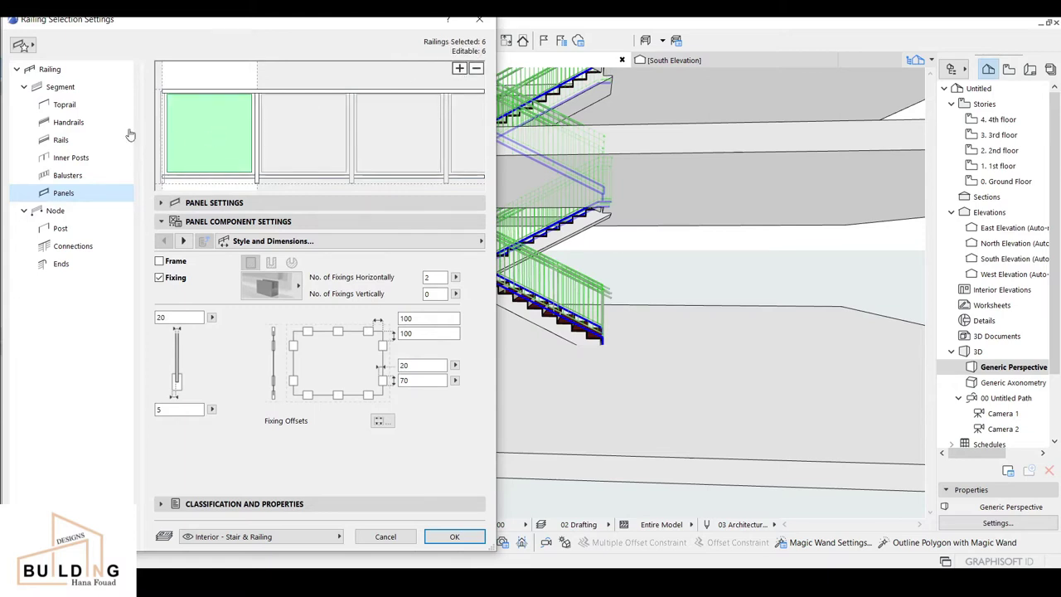
click(84, 108)
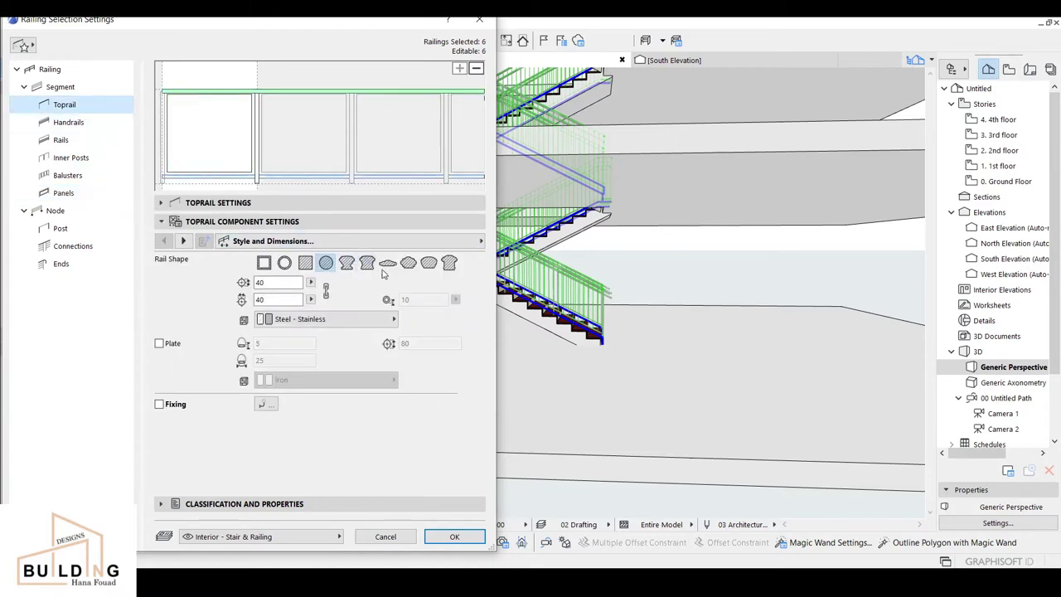
- Switch the top rail to a shaped 61 × 86 handrail profile and view its Fixing options
click(428, 264)
click(439, 240)
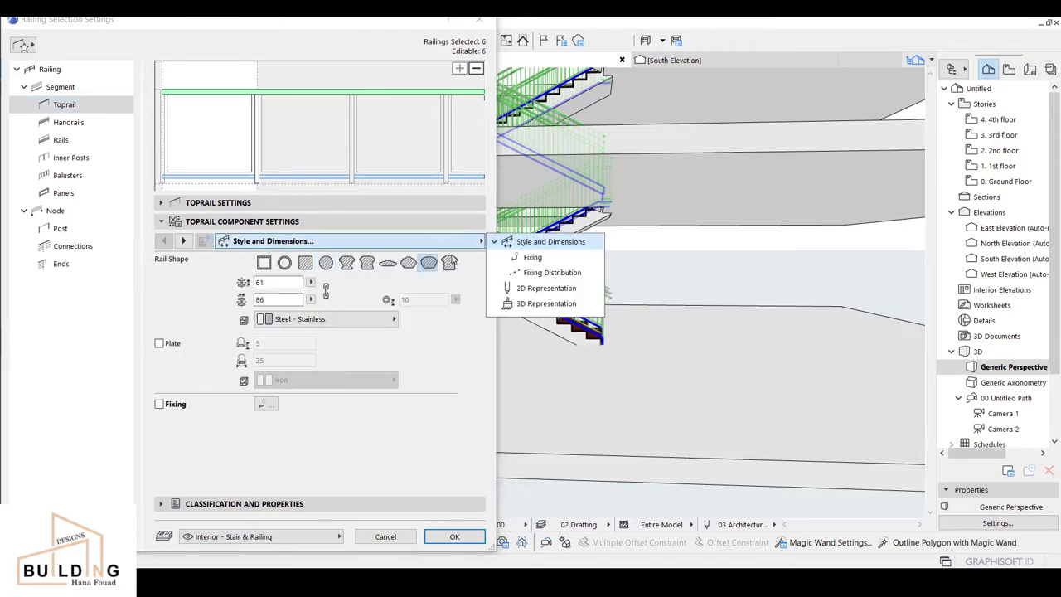
click(534, 259)
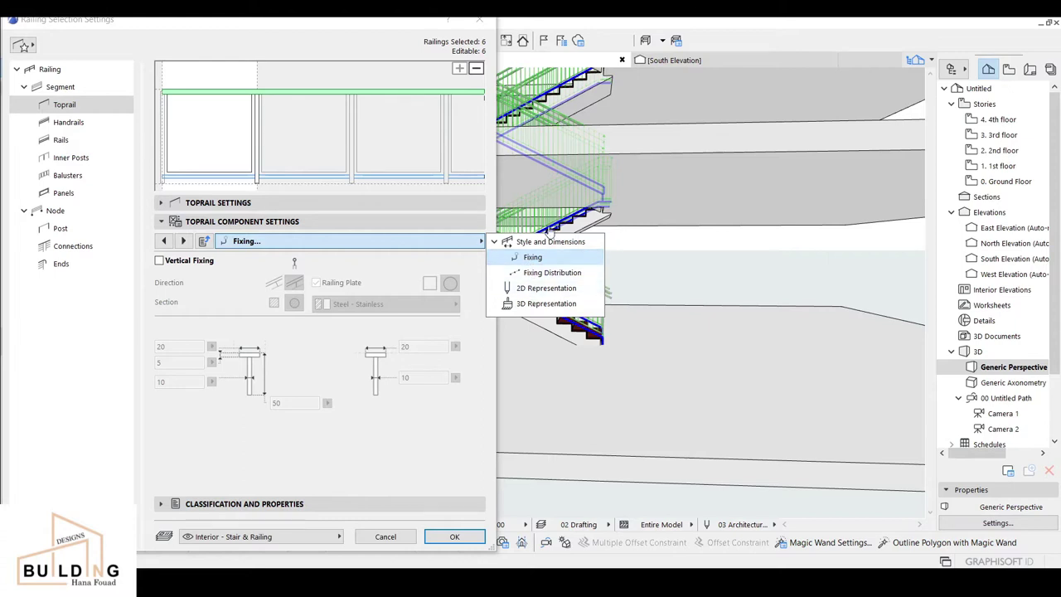
- Set the top rail's contour, cut, fixing contour and fixing cut pens to black pen 1
click(539, 305)
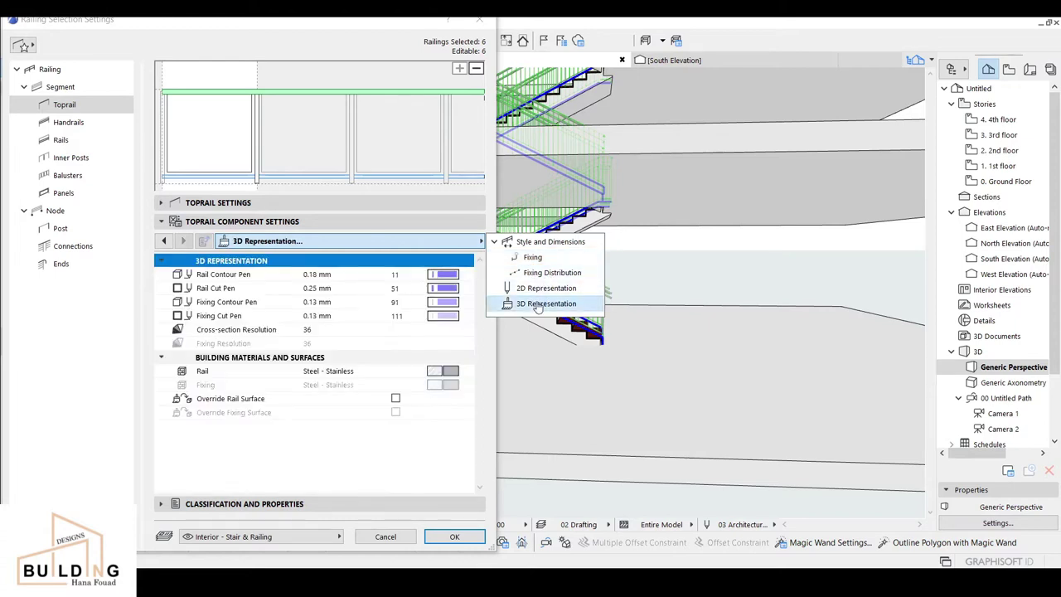
click(446, 274)
click(488, 210)
click(447, 287)
click(486, 223)
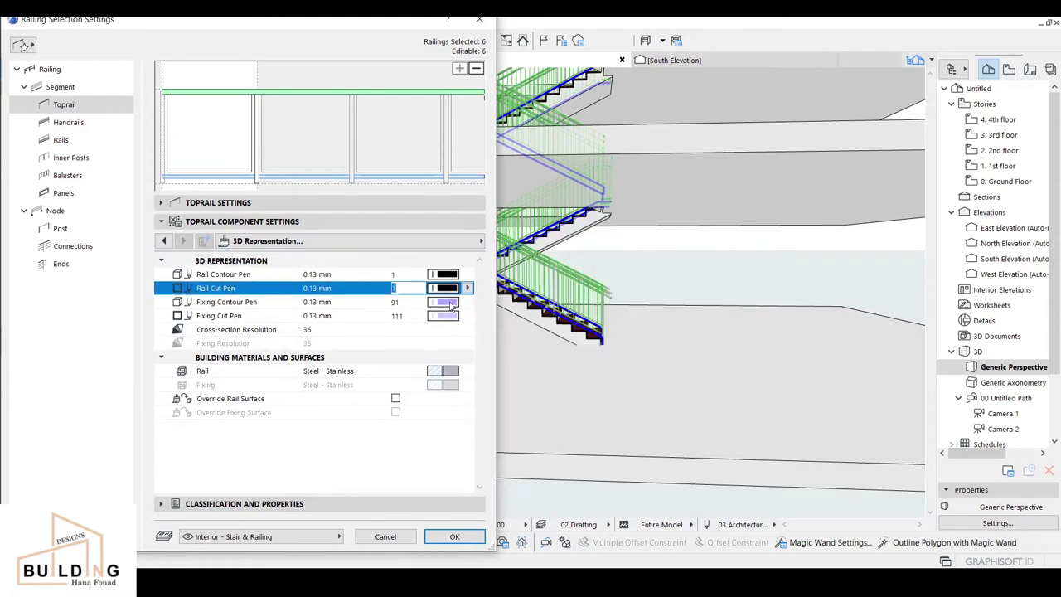
click(448, 302)
click(486, 238)
click(452, 316)
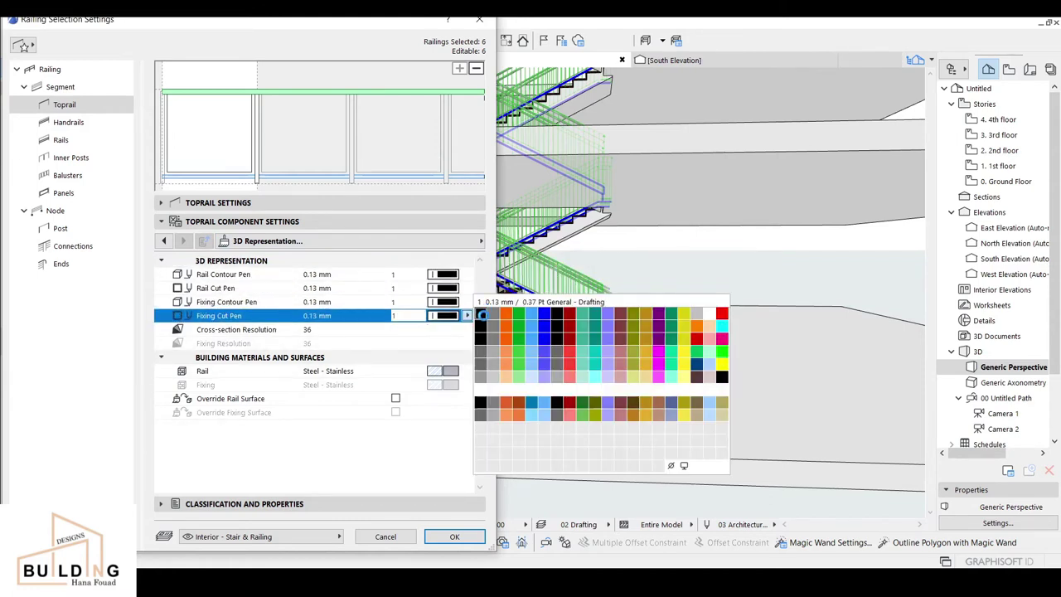
click(482, 315)
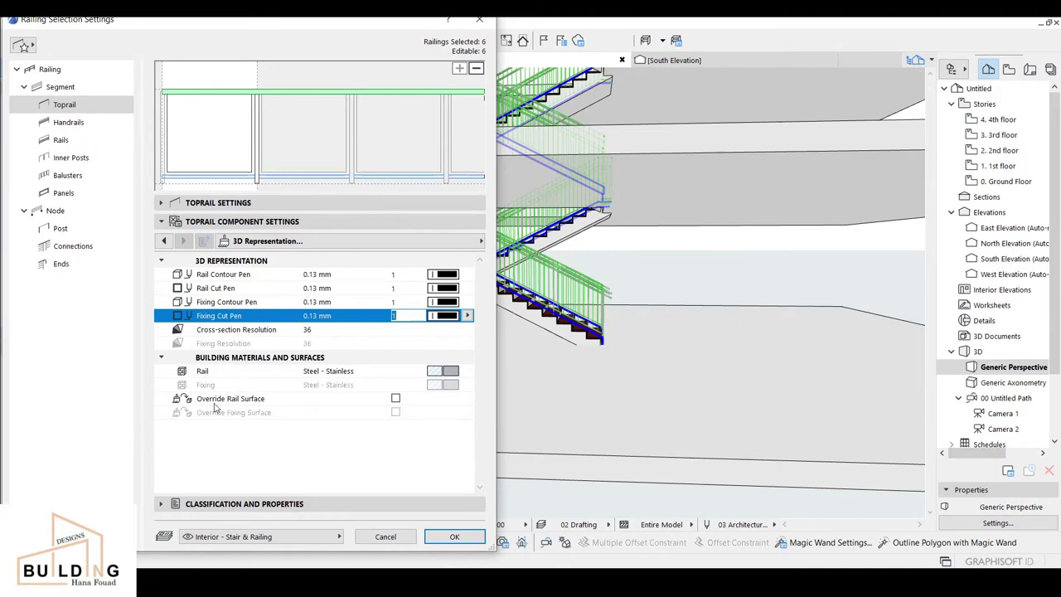
- Override the top rail surface with Paint - Sand Beige
click(397, 398)
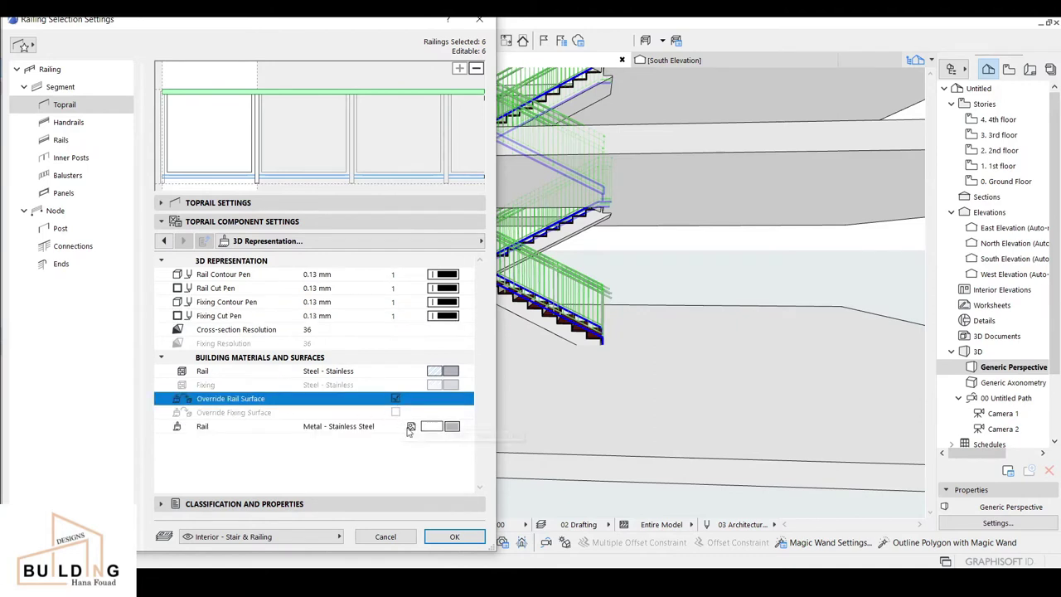
click(451, 426)
click(663, 367)
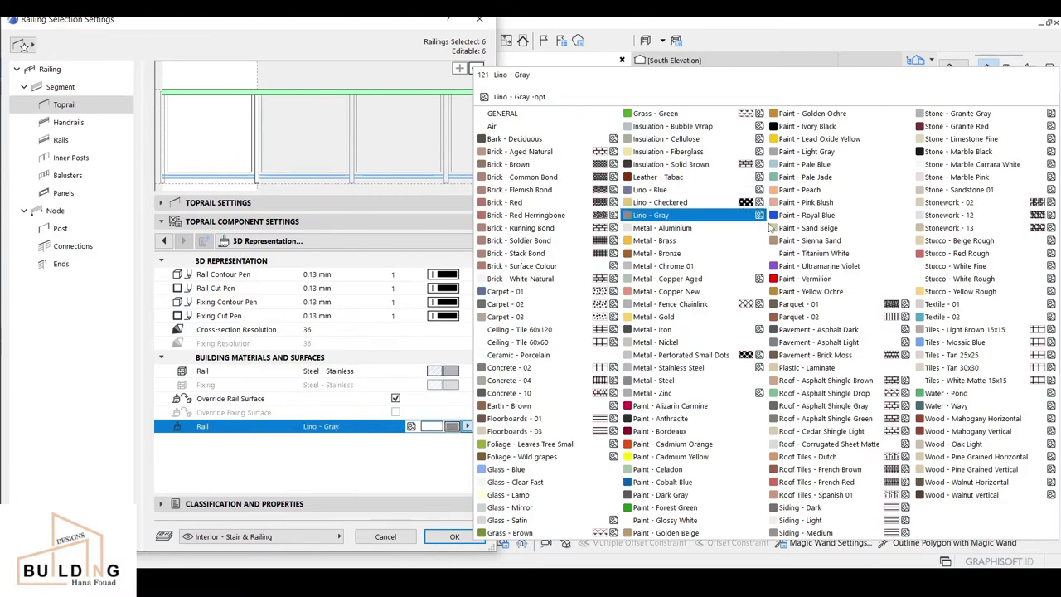
click(800, 229)
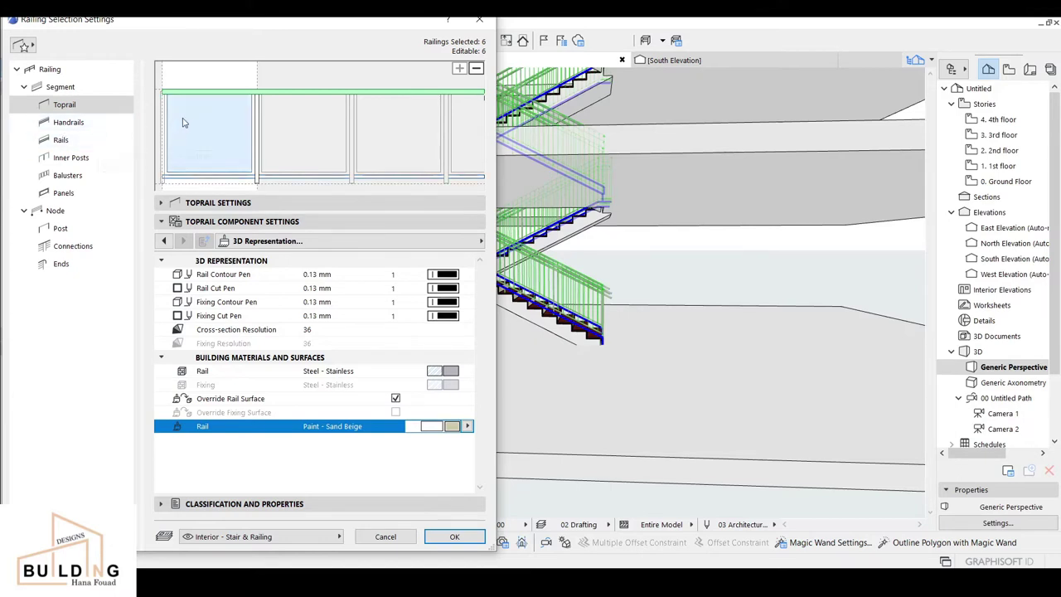
click(104, 126)
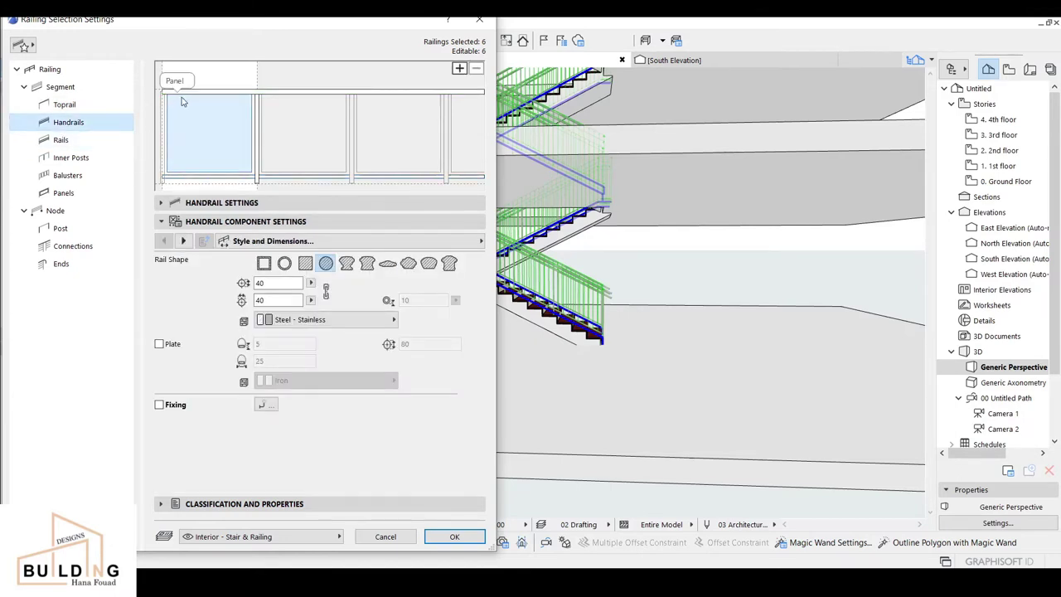
- Review the rail and inner post component settings
click(66, 142)
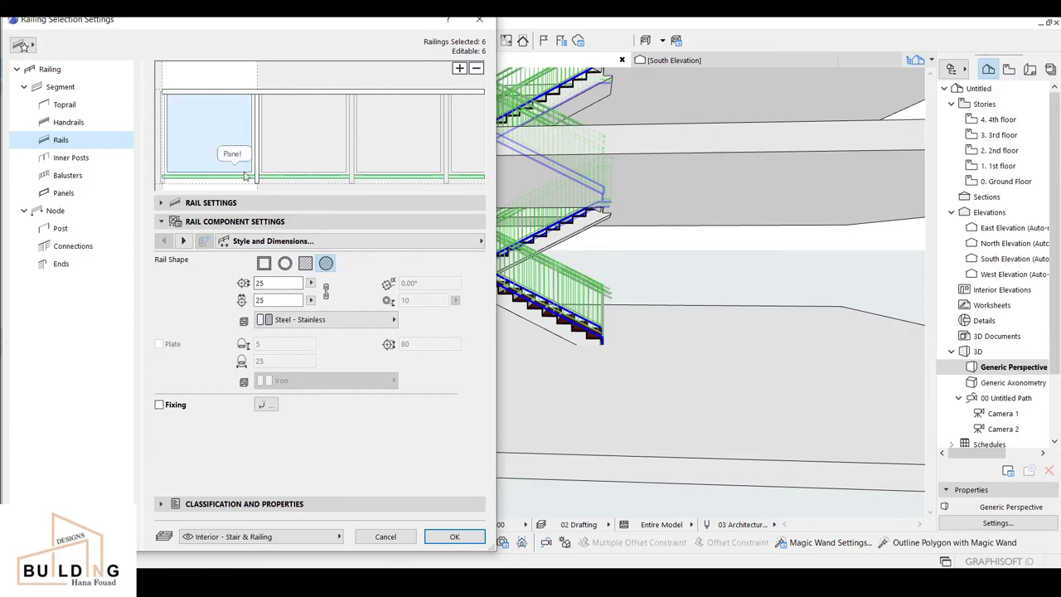
click(104, 158)
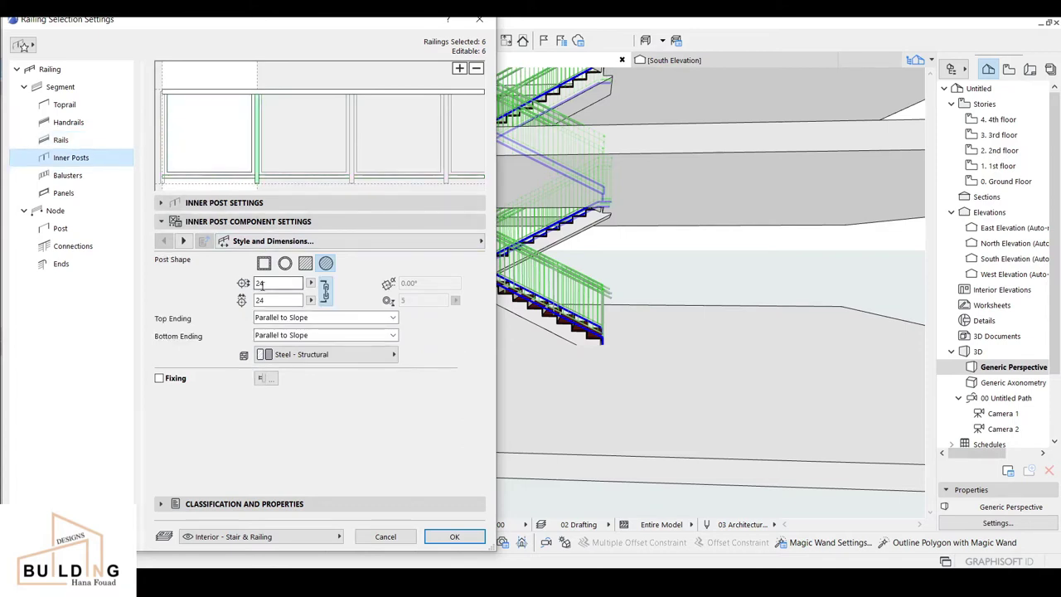
key(Up)
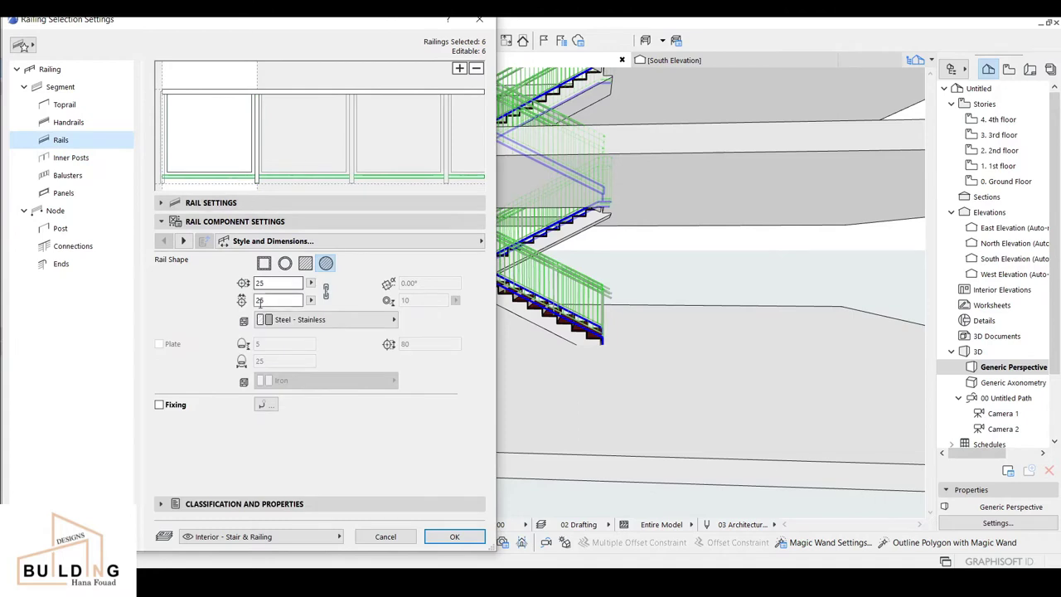
click(267, 93)
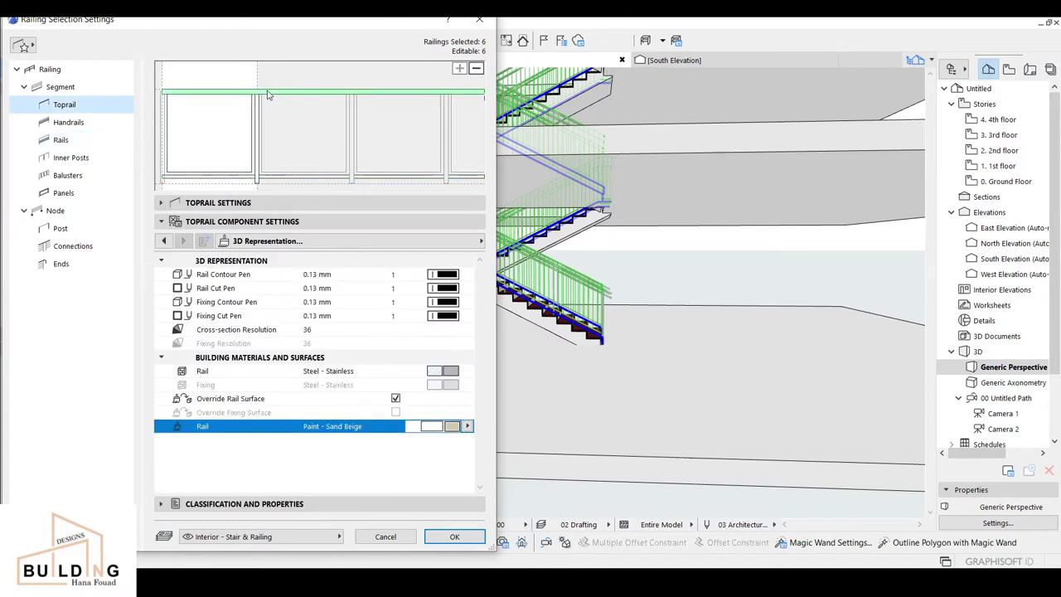
- Check the top rail's style and dimensions: 1000 on Rail 24, 61 × 86 profile
click(166, 204)
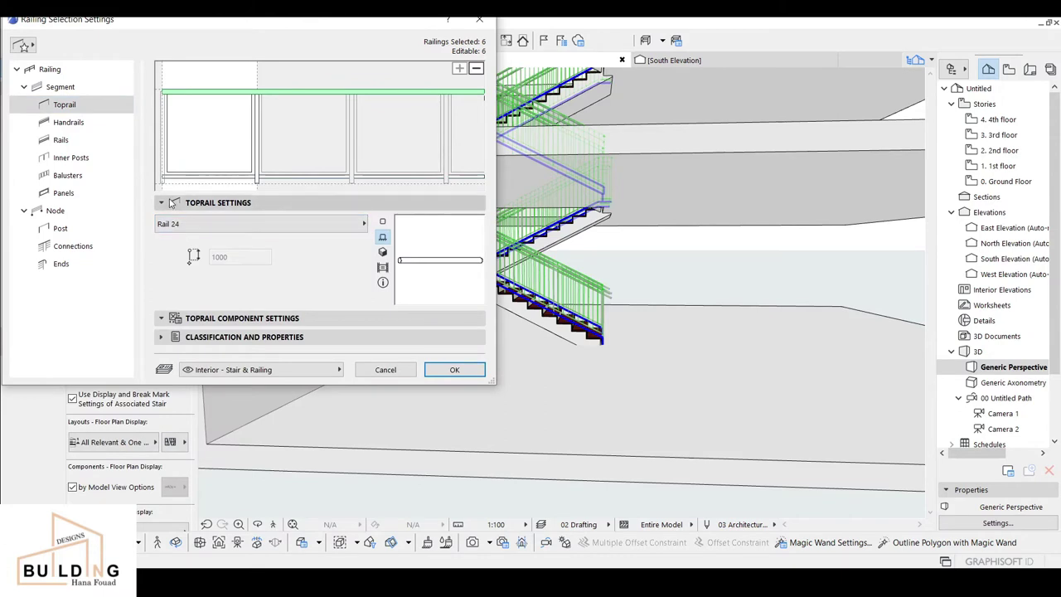
click(171, 204)
click(248, 222)
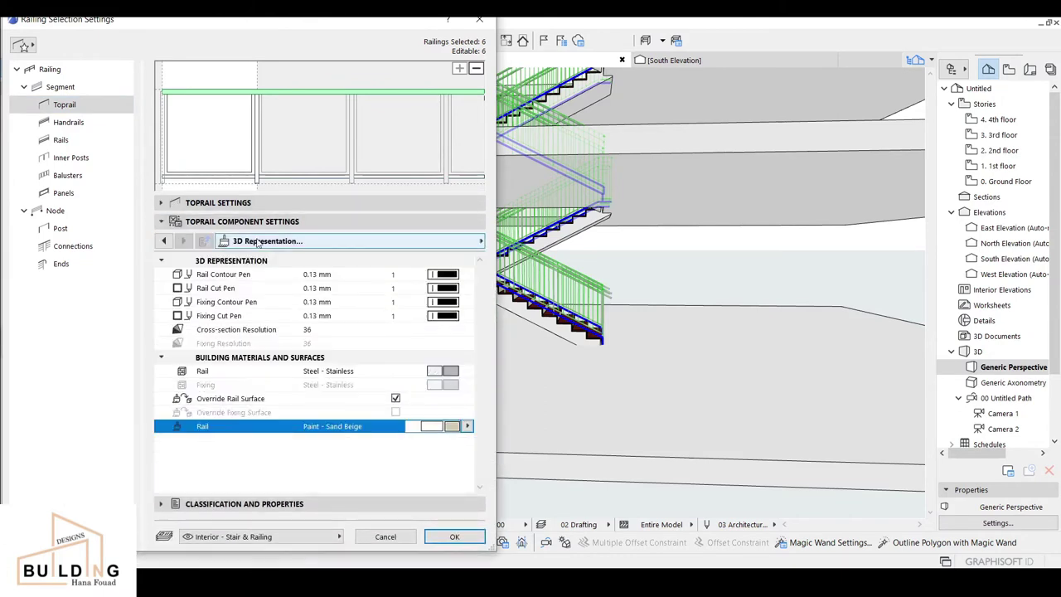
click(257, 241)
click(549, 241)
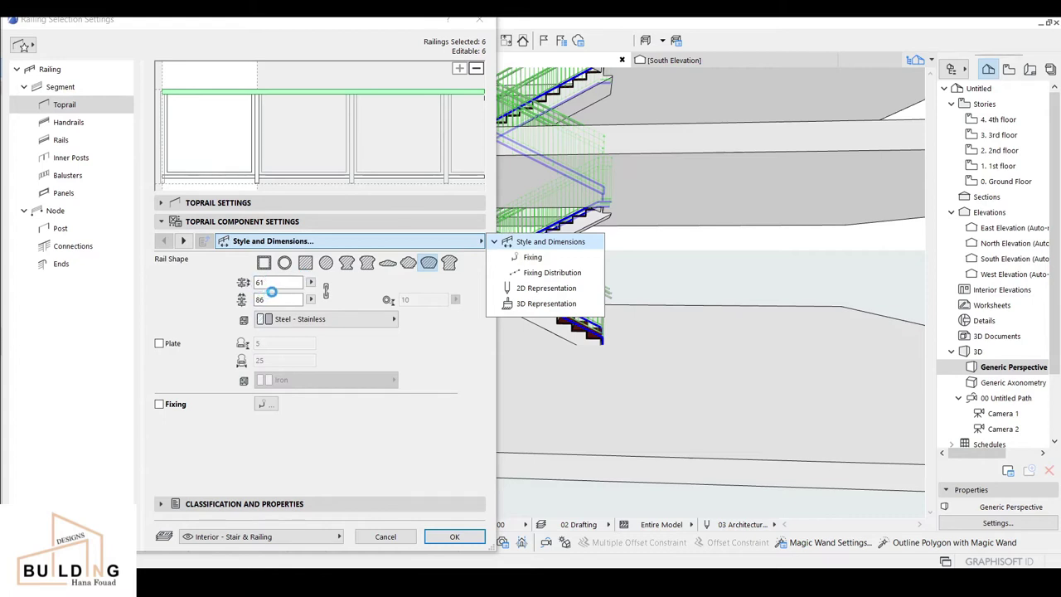
click(177, 223)
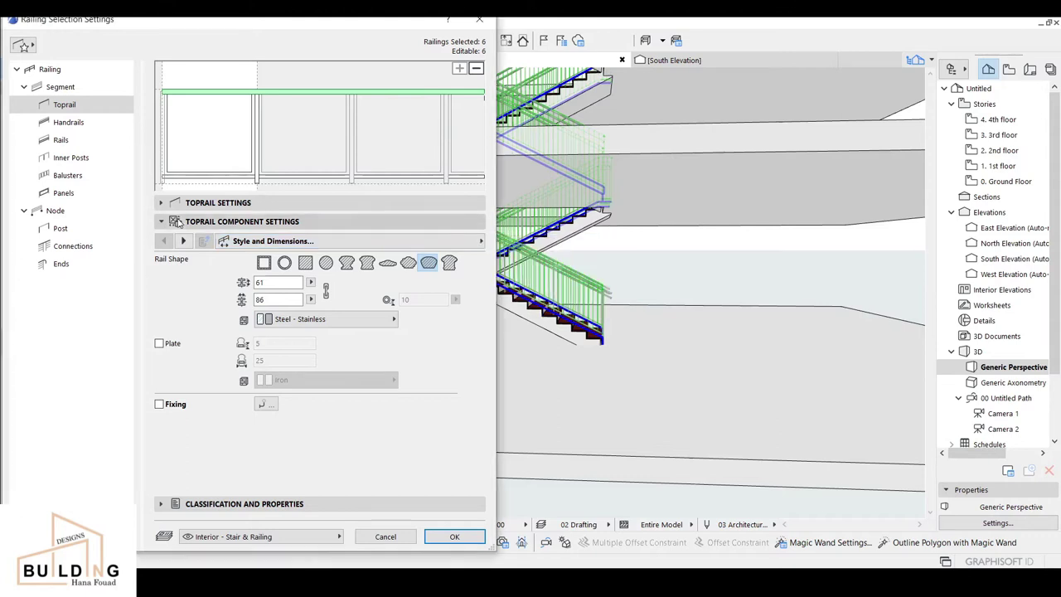
click(163, 221)
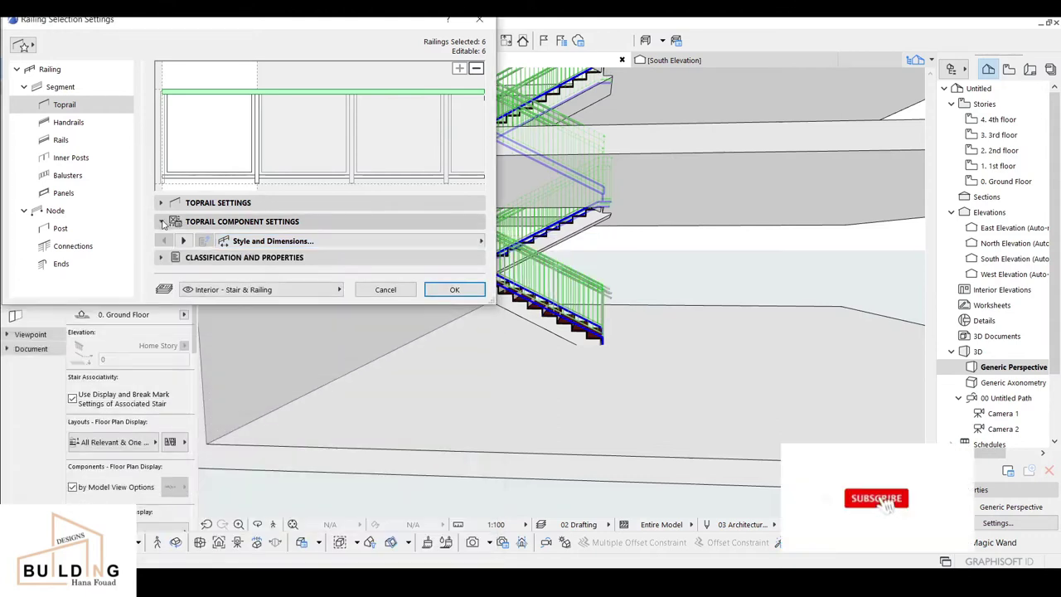
click(232, 179)
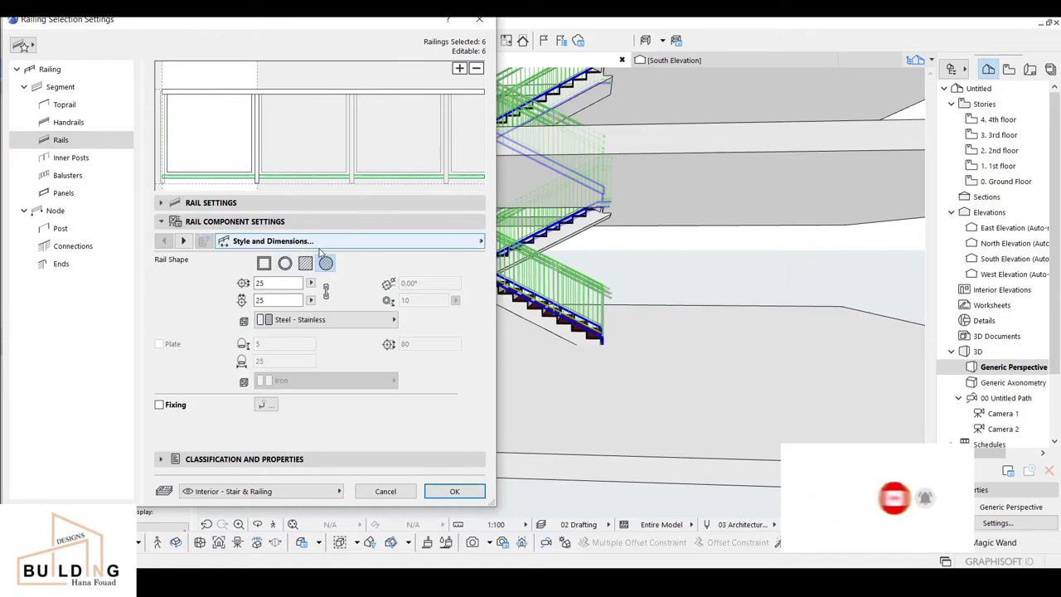
- Set the rails' contour, cut, fixing contour and fixing cut pens to black pen 1
click(329, 246)
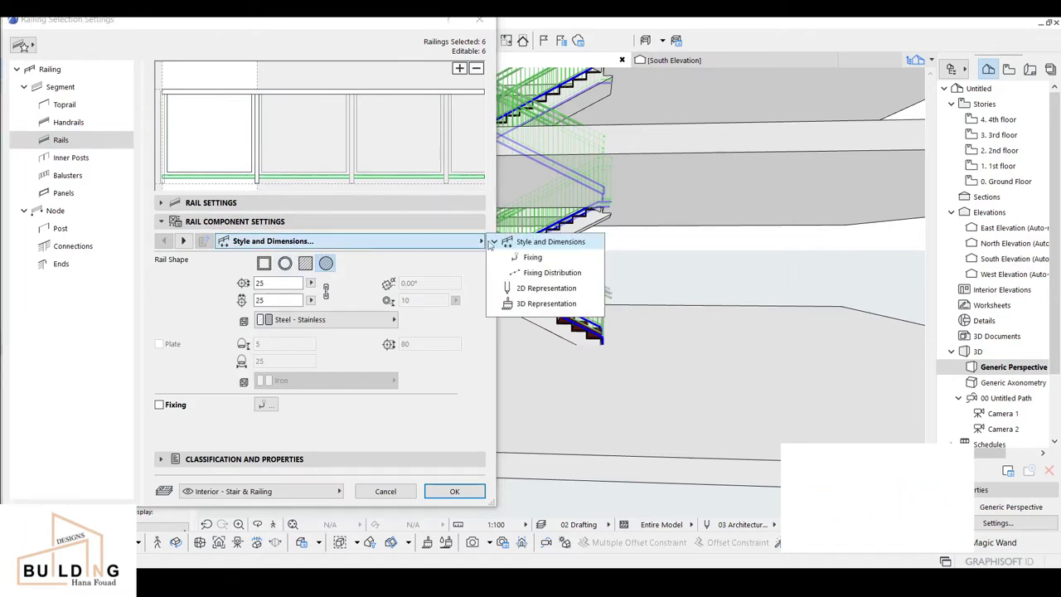
click(540, 305)
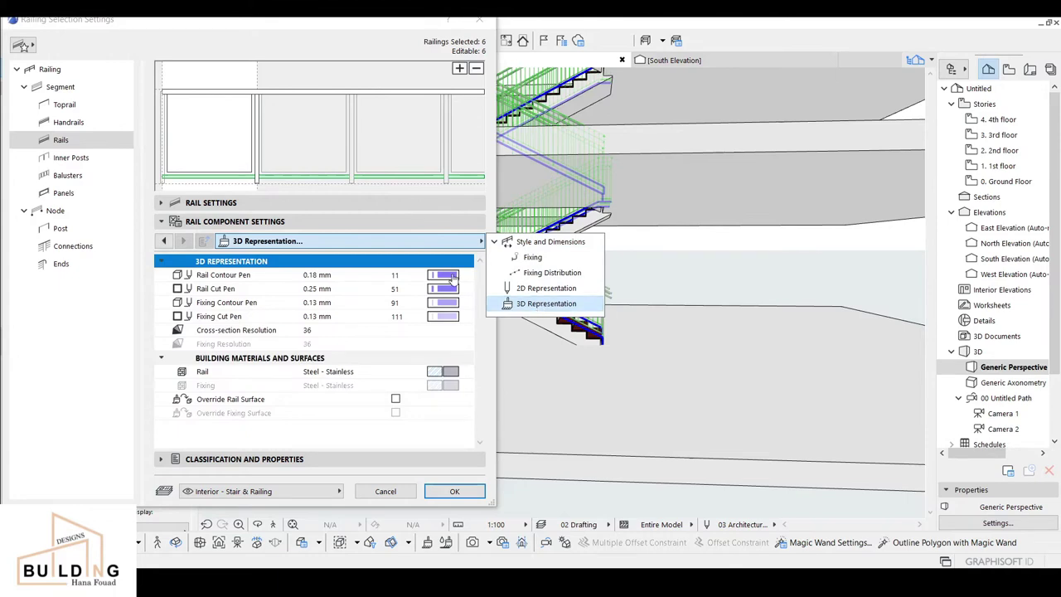
click(447, 275)
click(481, 273)
click(447, 288)
click(481, 287)
click(467, 303)
click(480, 302)
click(467, 316)
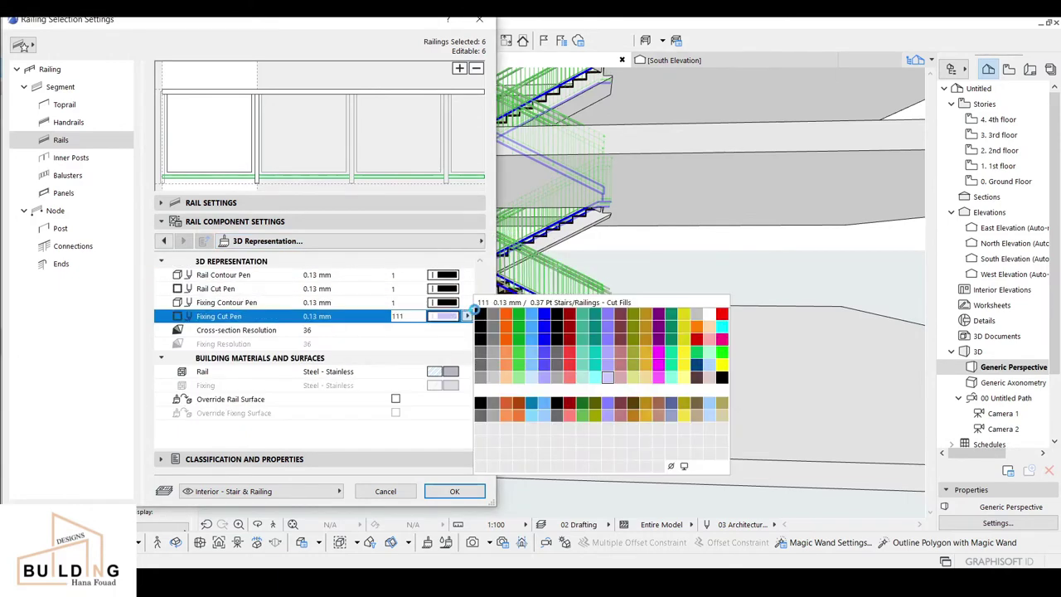
click(481, 316)
- Override the rail surface with Paint - Sand Beige
click(399, 391)
click(395, 400)
click(453, 427)
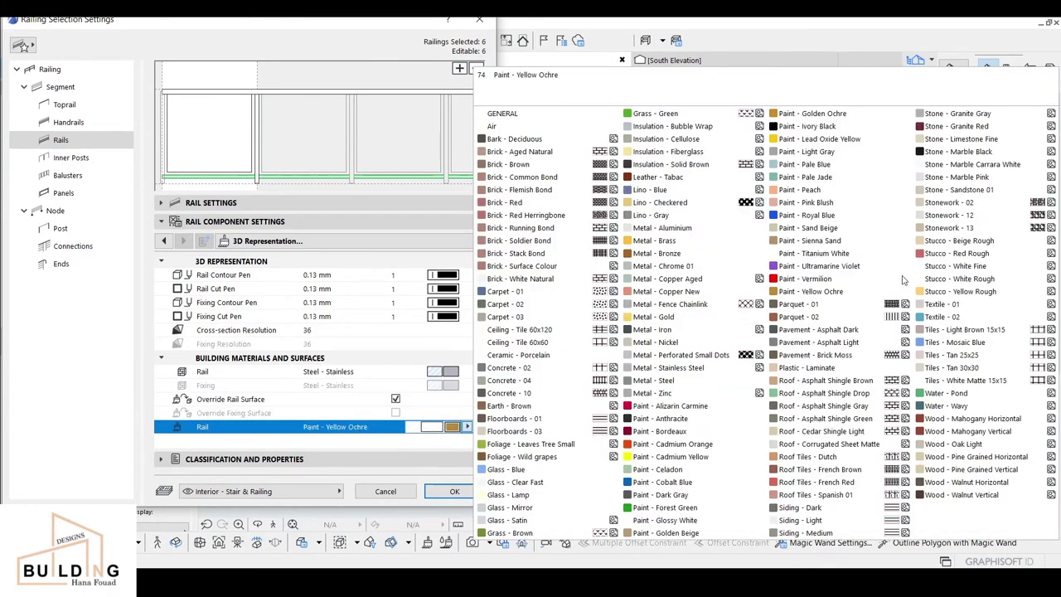
click(849, 228)
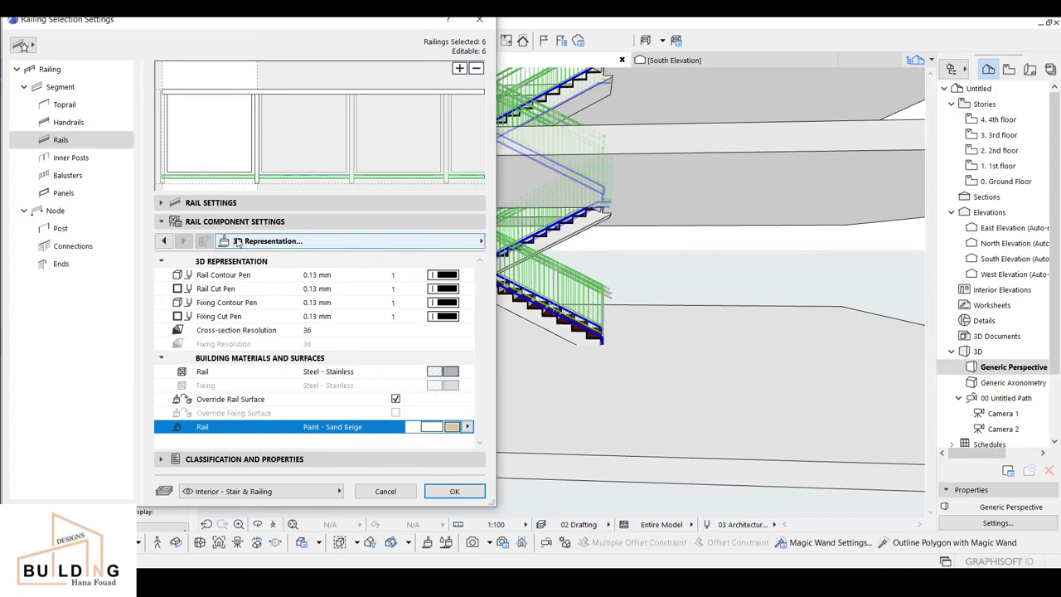
click(269, 176)
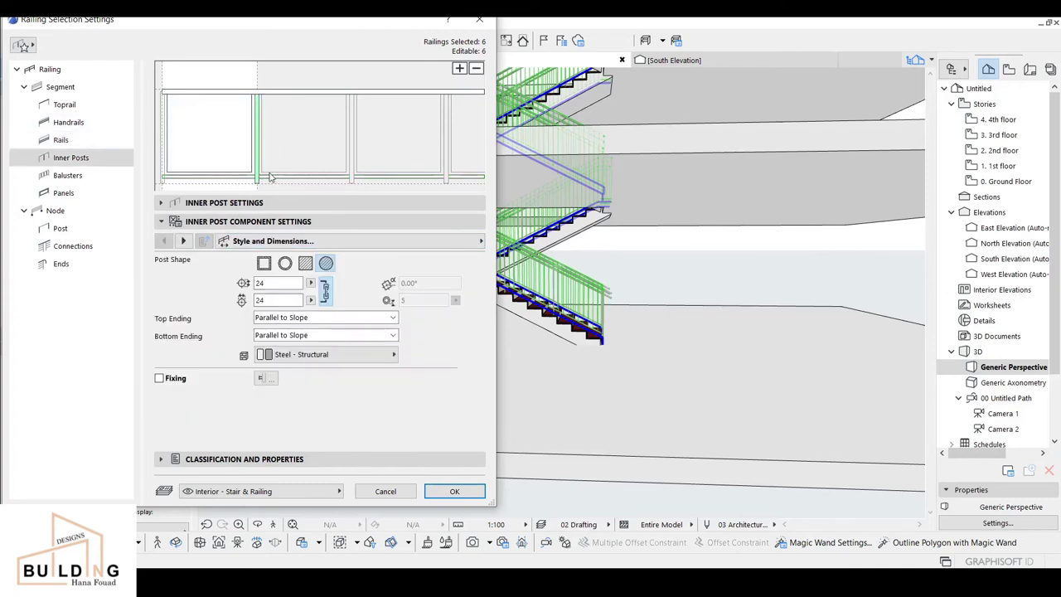
- Set the inner posts' contour, cut, fixing contour and fixing cut pens to pen 1
click(481, 240)
click(552, 288)
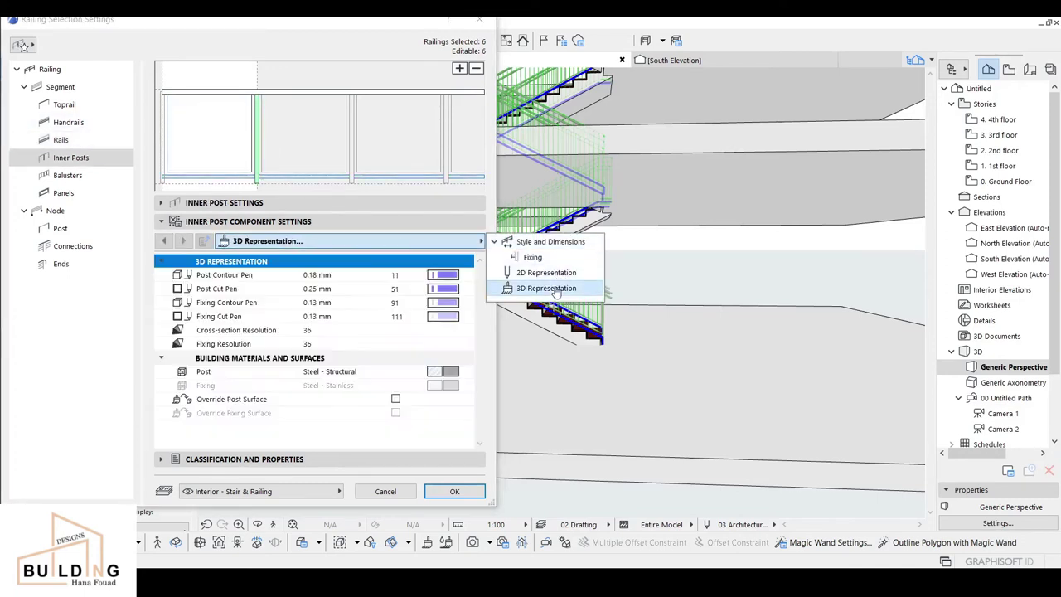
click(446, 276)
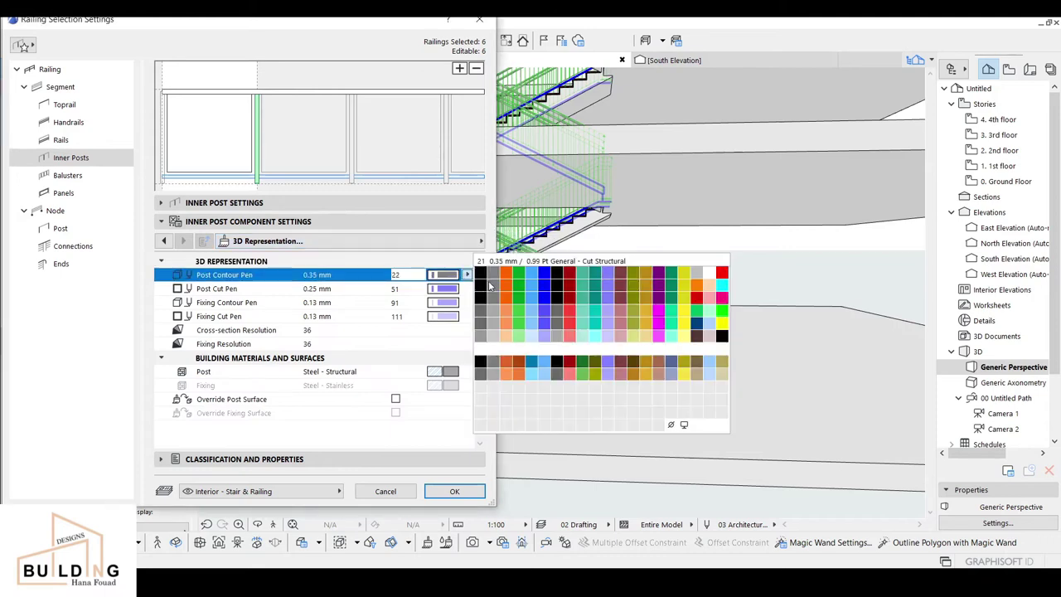
click(481, 274)
click(446, 288)
click(481, 287)
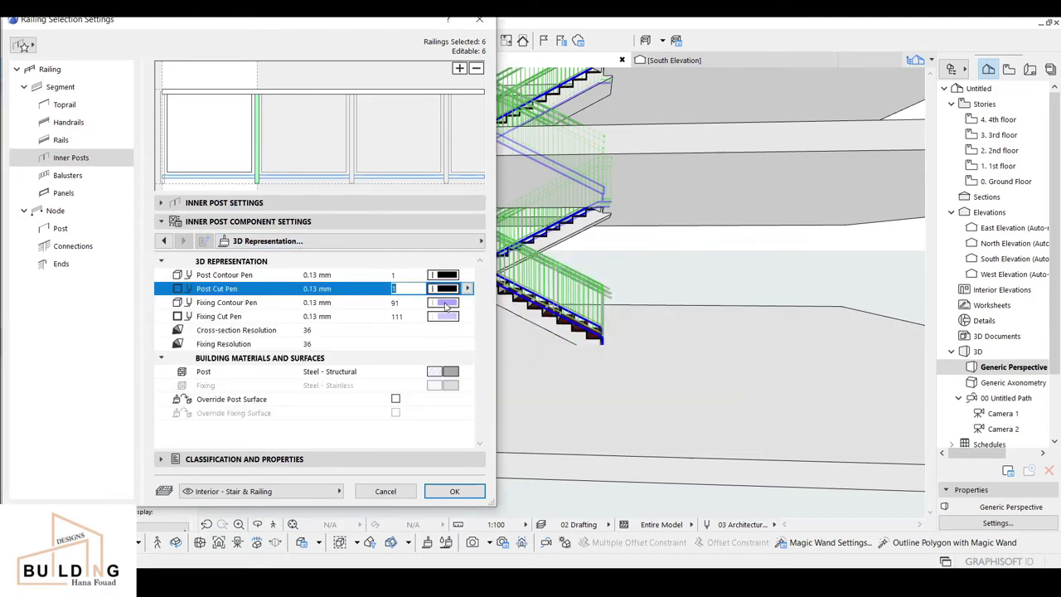
click(445, 303)
click(480, 301)
click(446, 317)
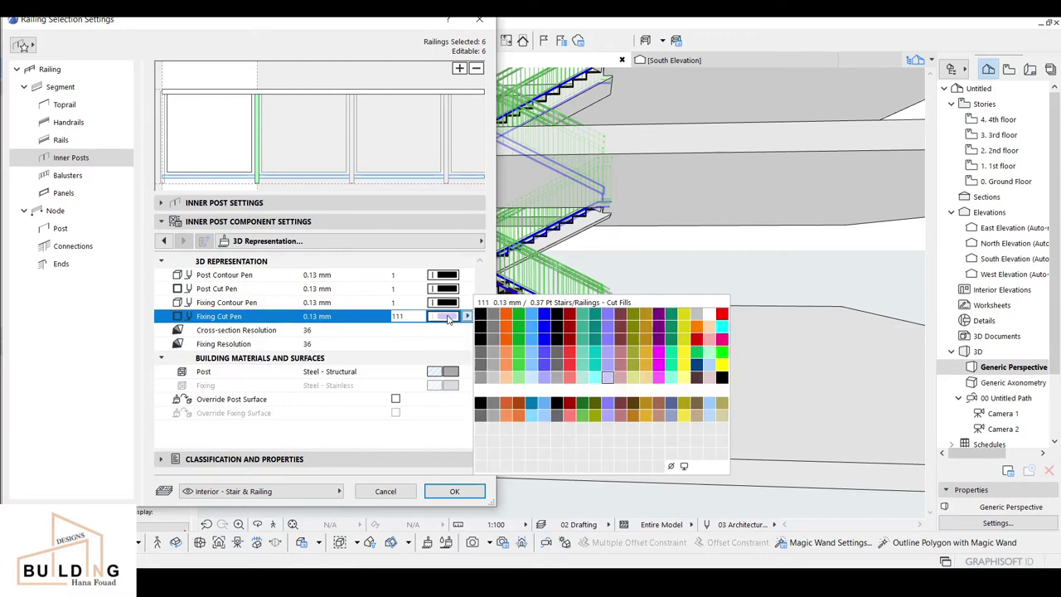
click(480, 314)
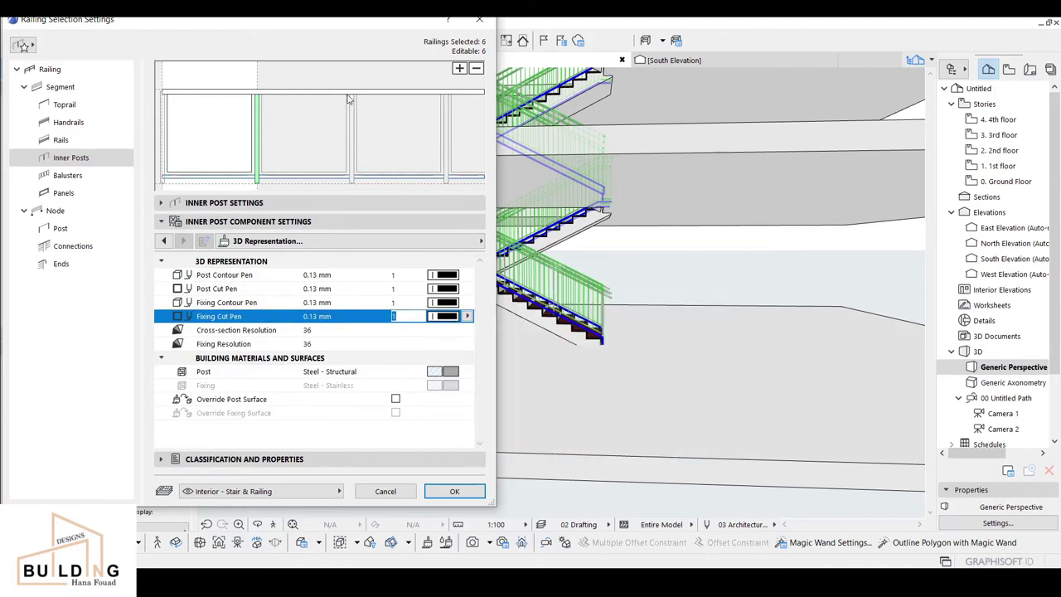
- Check the inner post fixing page, then bring up the panel fixing type options
click(424, 240)
click(533, 257)
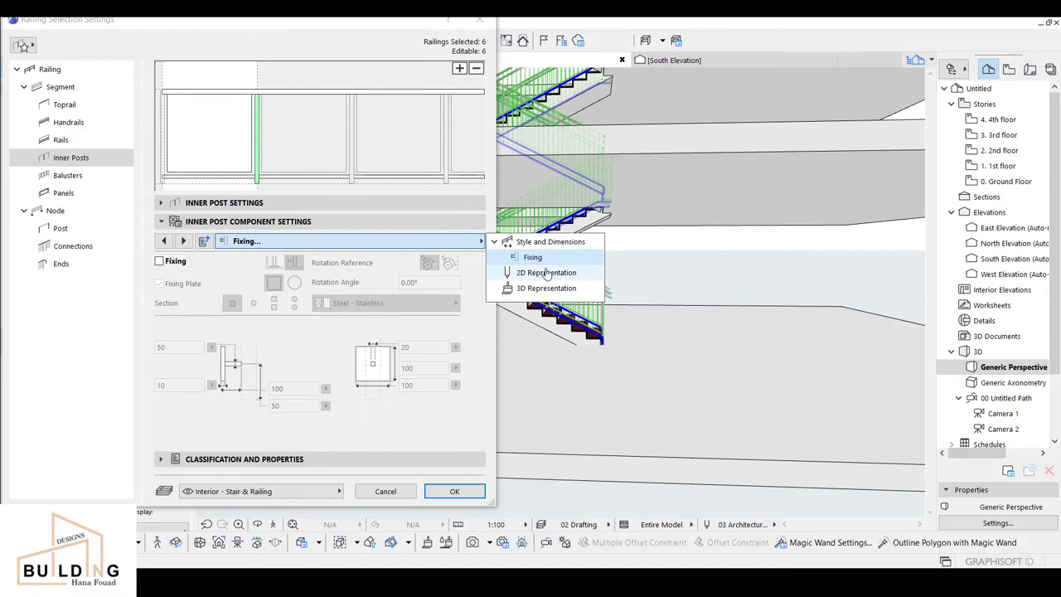
click(54, 196)
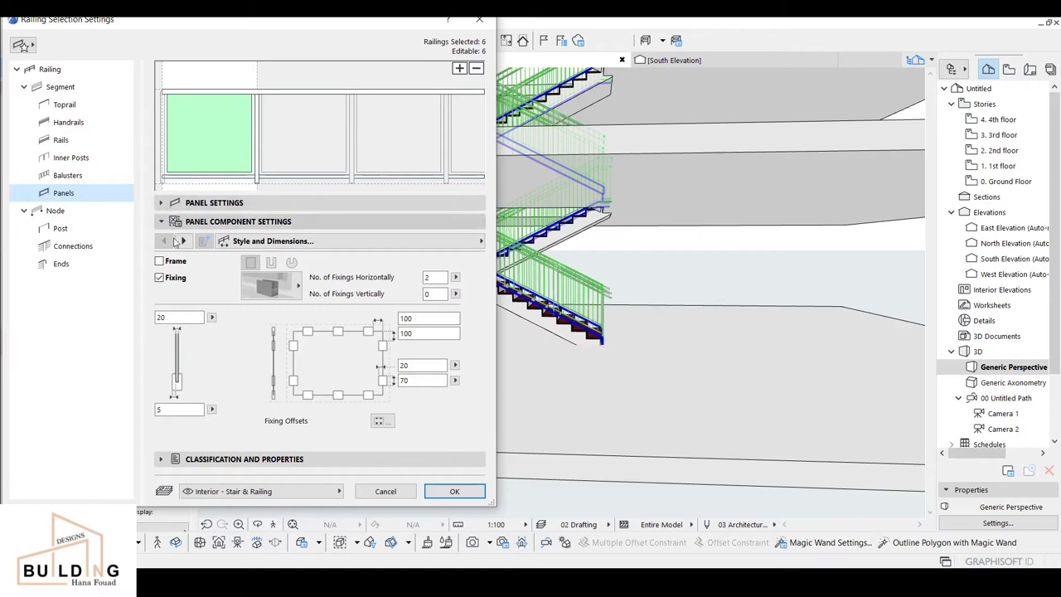
click(271, 284)
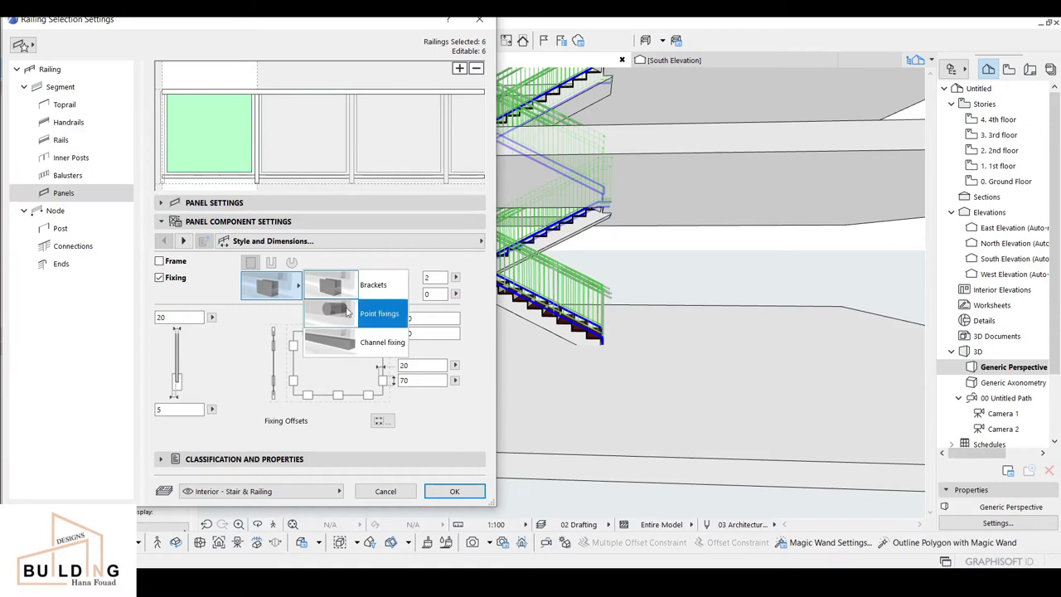
- Turn off panel fixings and set the panel contour and cut pens to black pen 1
click(180, 281)
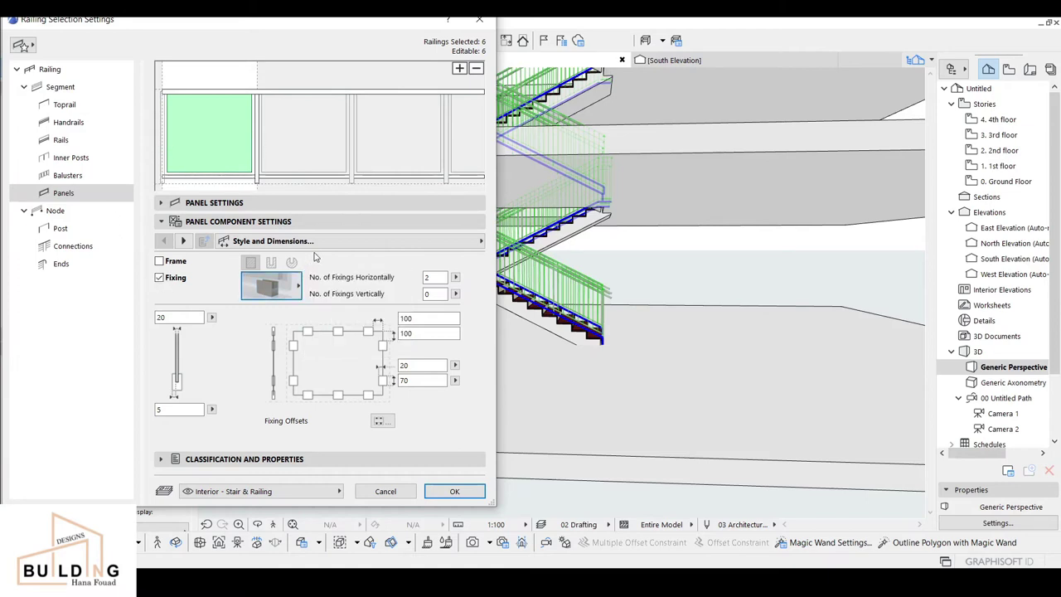
click(159, 278)
click(480, 240)
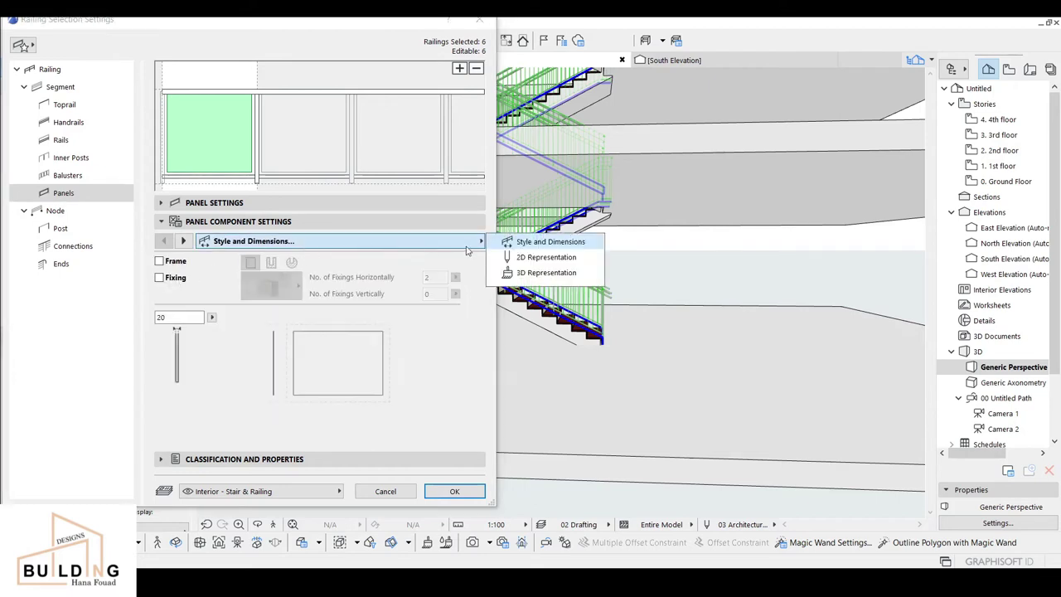
click(536, 272)
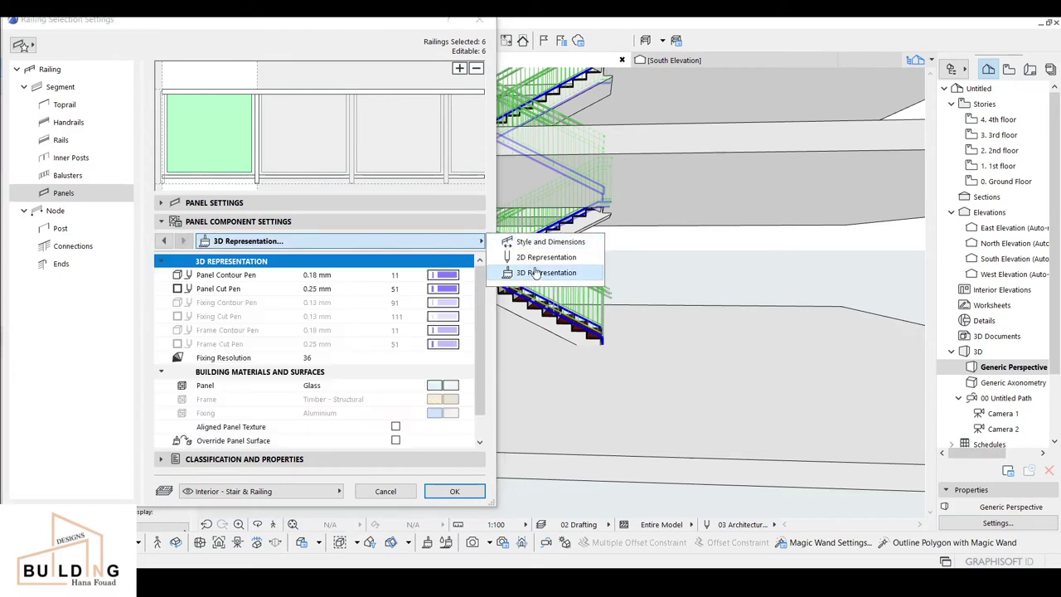
click(451, 280)
click(480, 273)
click(447, 288)
click(480, 286)
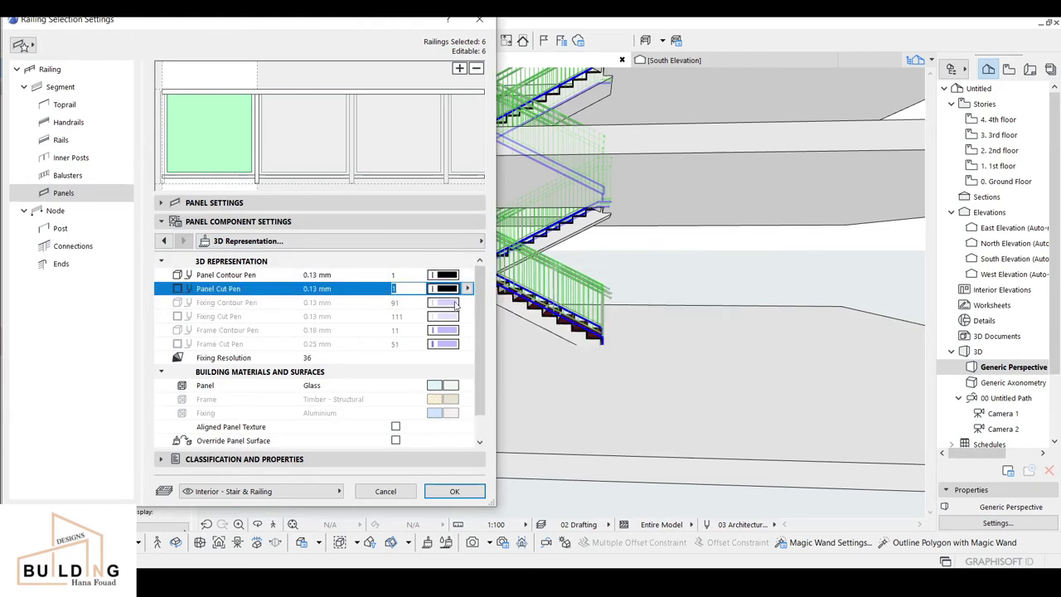
- Align the panel texture and override the panel surface with Glass - Blue
click(395, 427)
click(397, 441)
click(397, 441)
scroll(412, 431, down, 2)
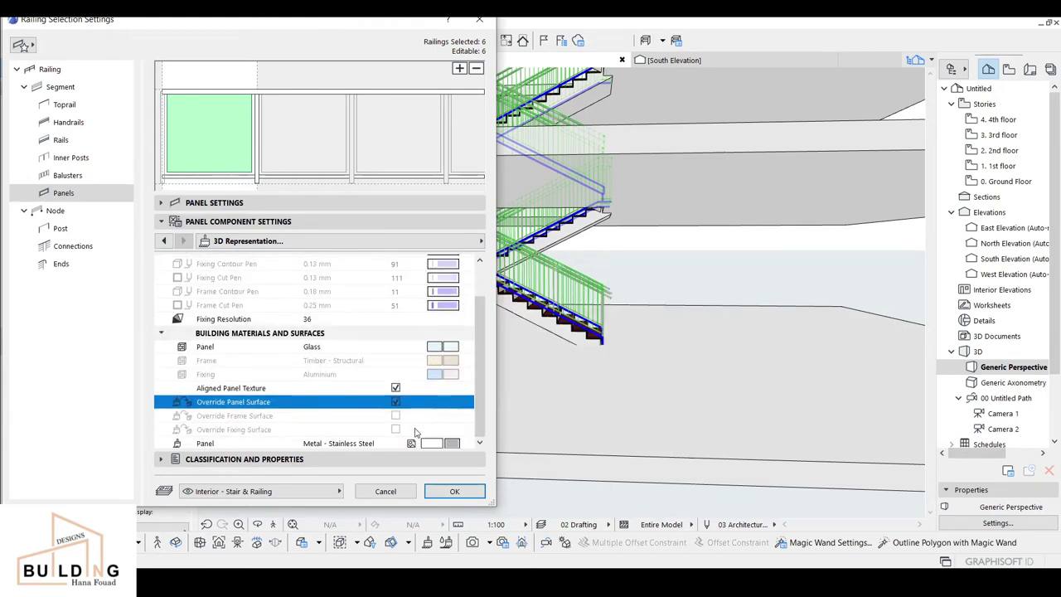
click(451, 442)
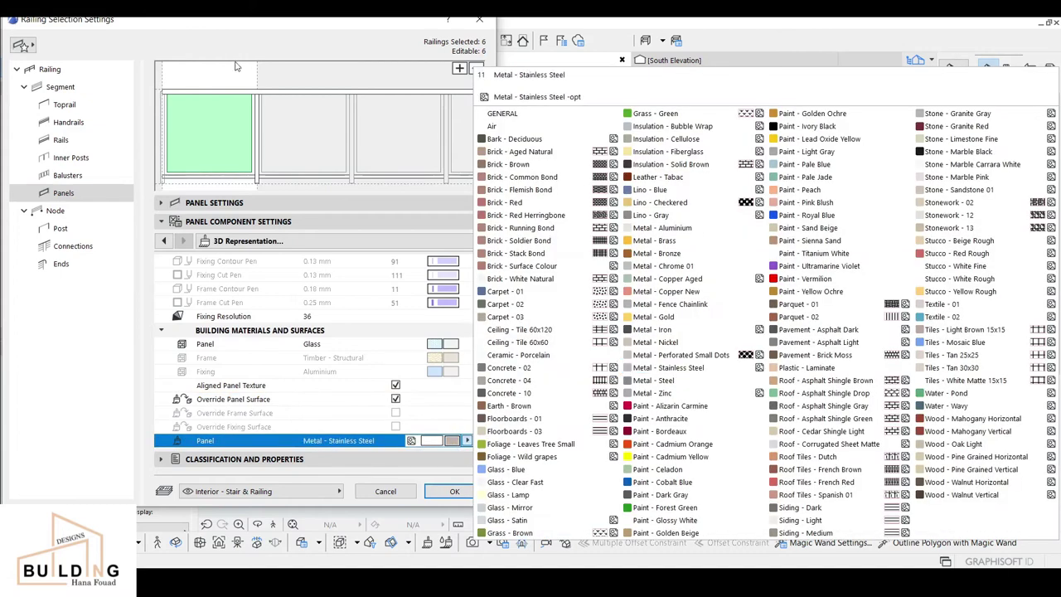
click(508, 469)
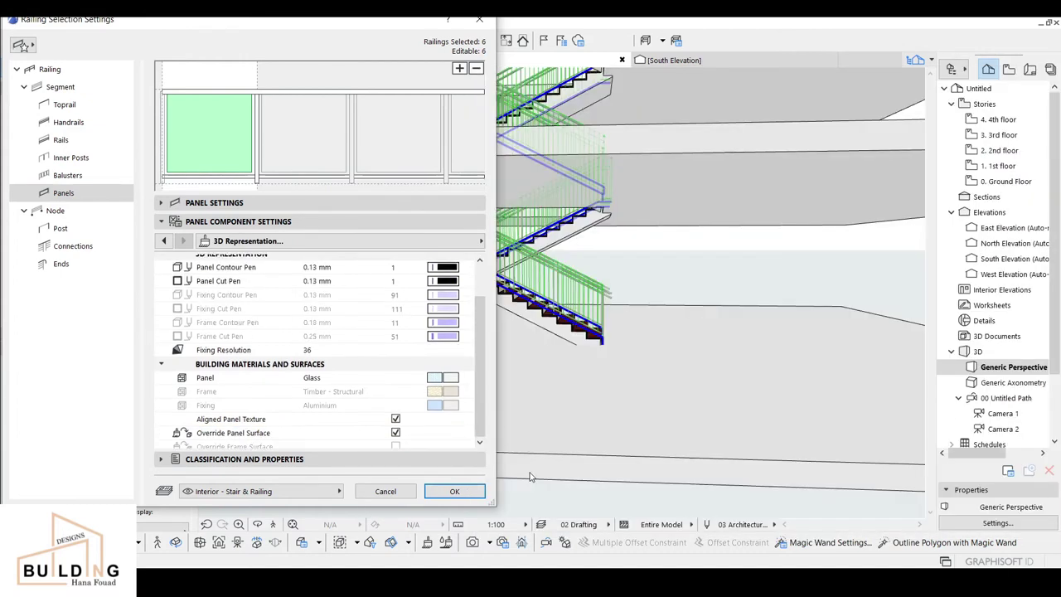
click(472, 241)
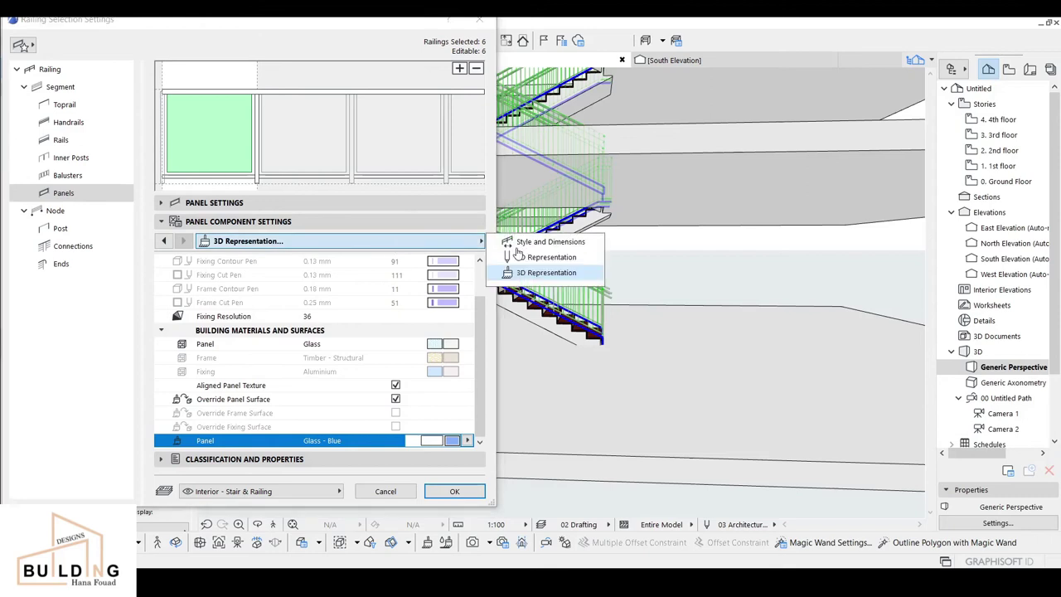
click(547, 242)
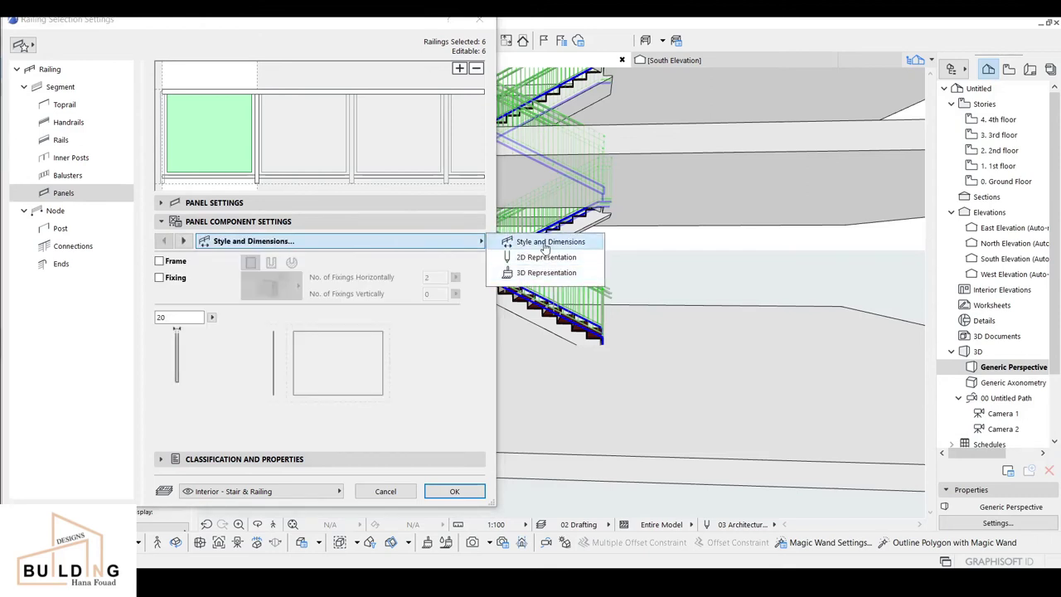
click(308, 213)
click(263, 205)
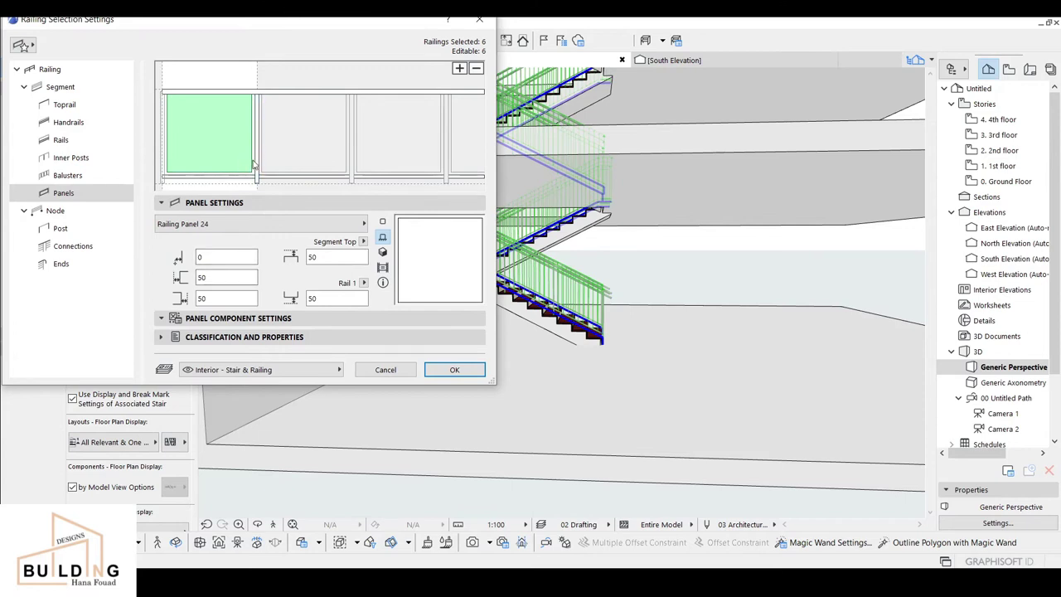
- Give the glass panels left, right and Rail 1 offsets of 15, keeping the 50 top offset
click(207, 278)
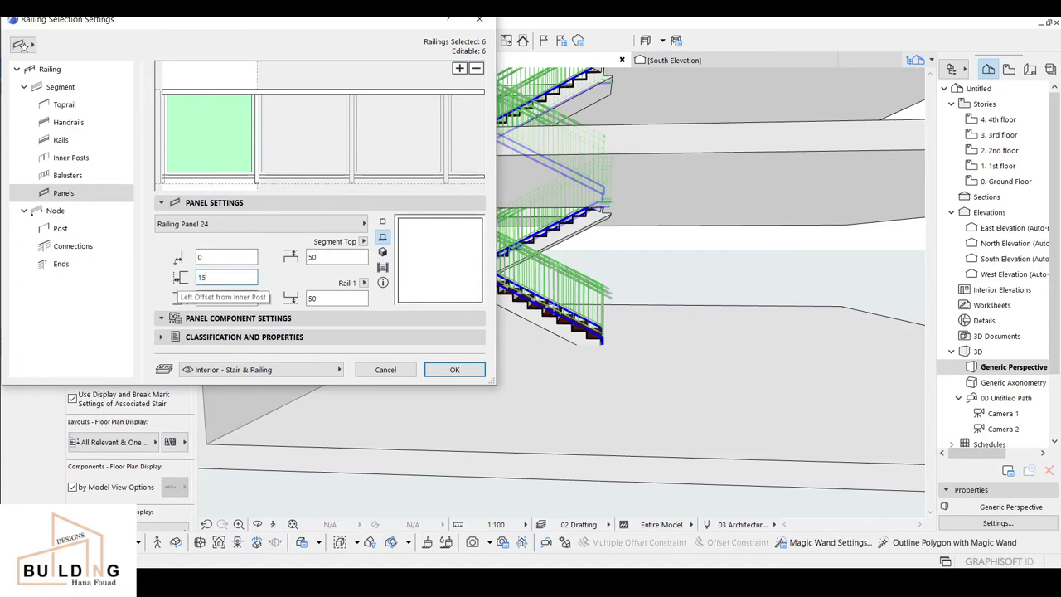
click(213, 298)
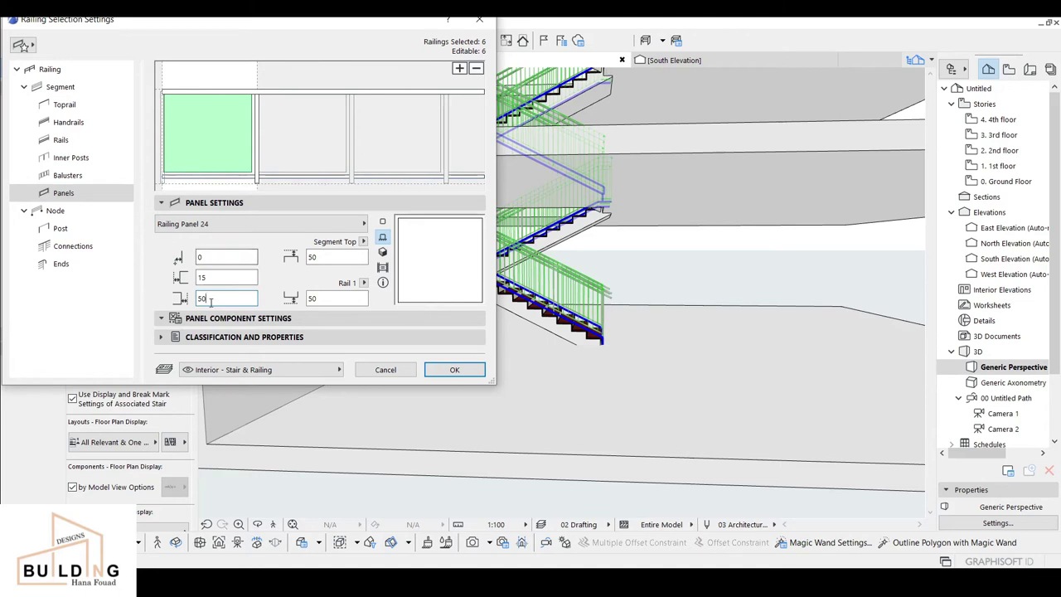
key(BackSpace)
key(BackSpace)
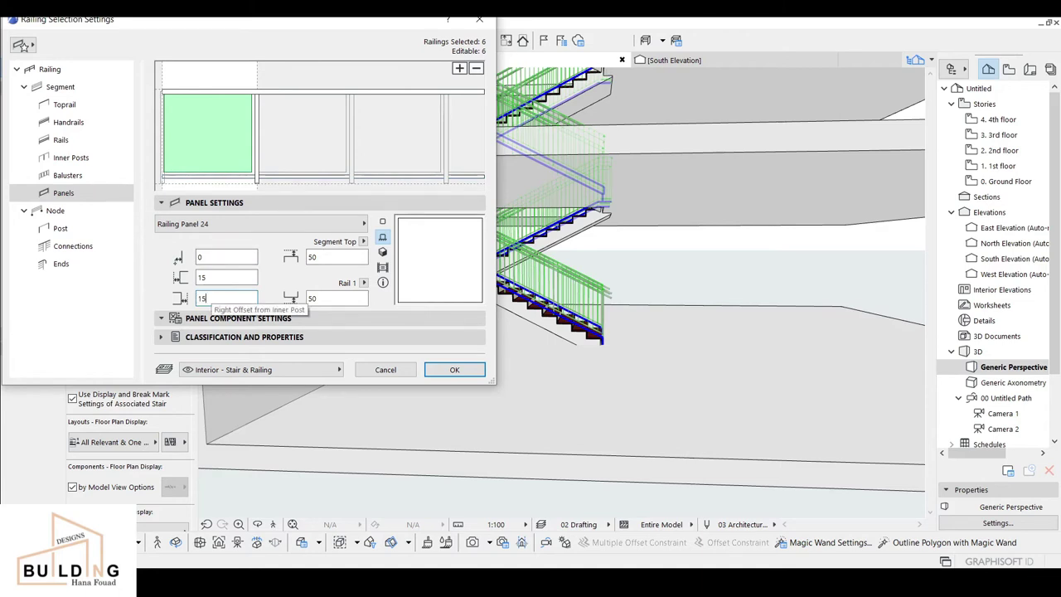
click(336, 257)
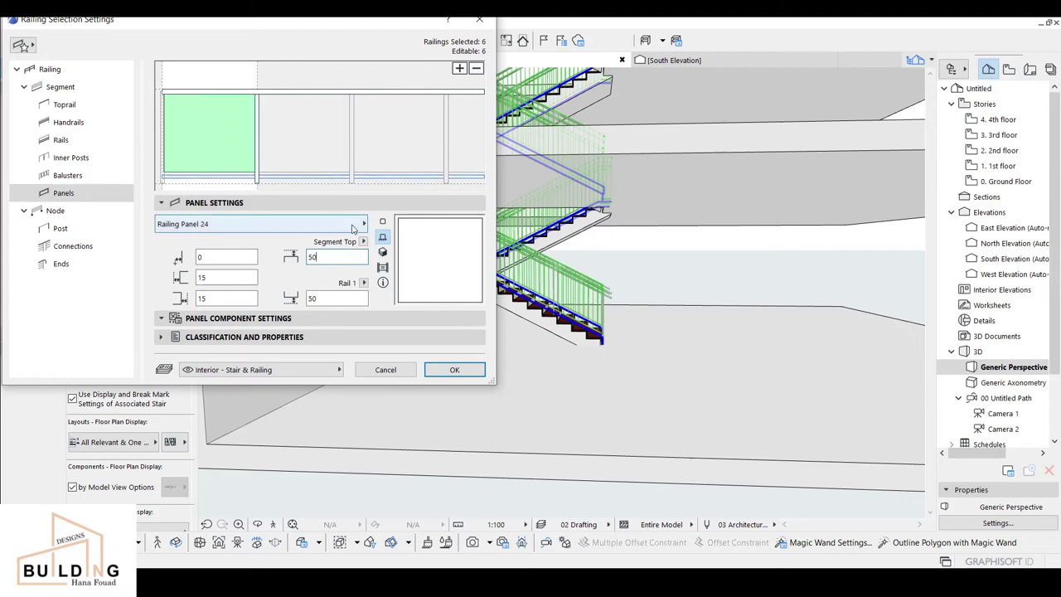
click(333, 297)
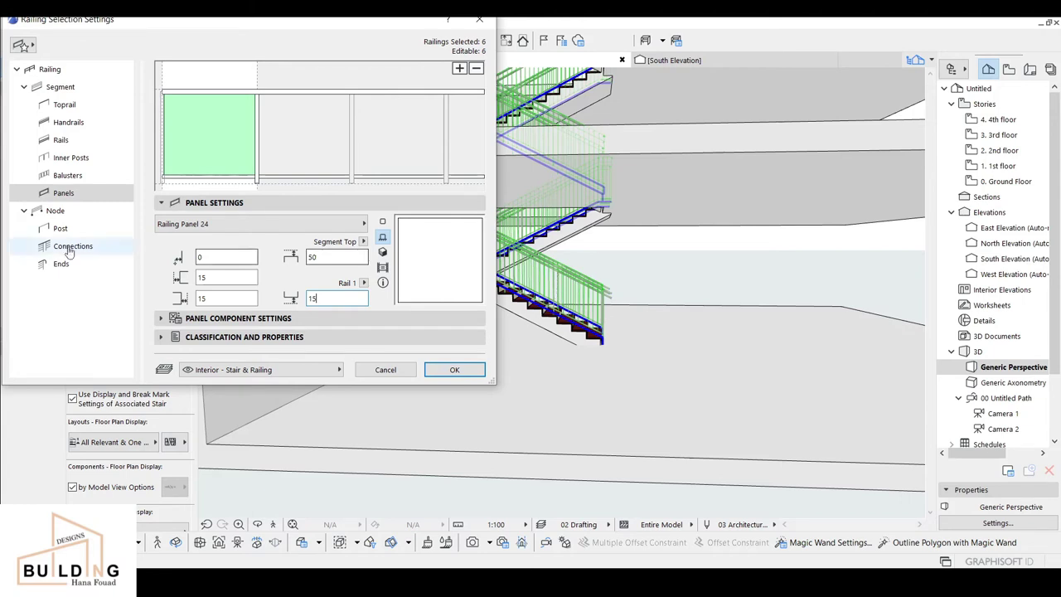
click(62, 212)
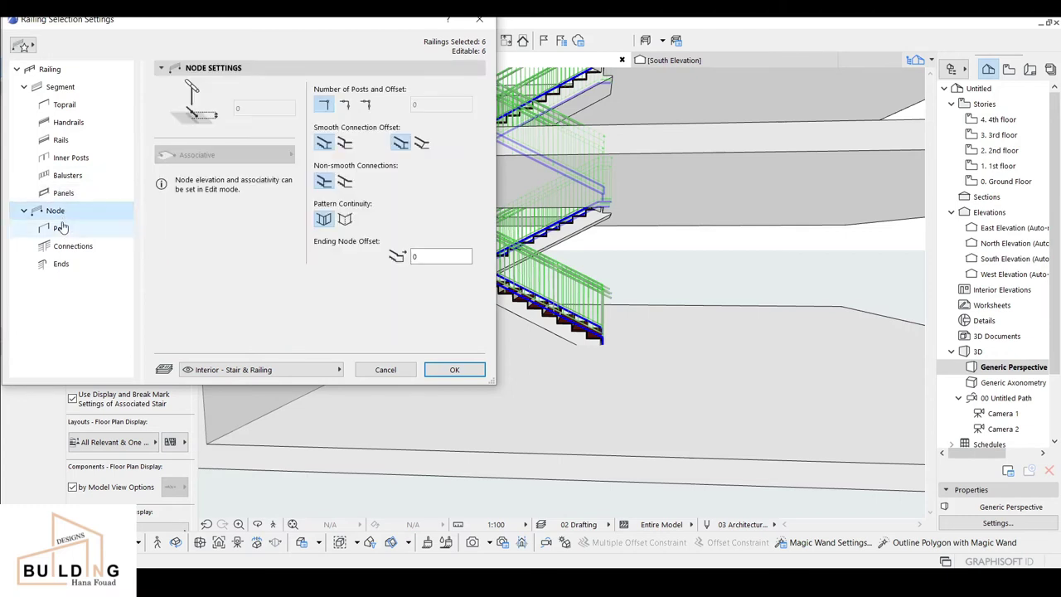
- Set the post contour, cut, fixing contour and fixing cut pens to black pen 1
click(62, 232)
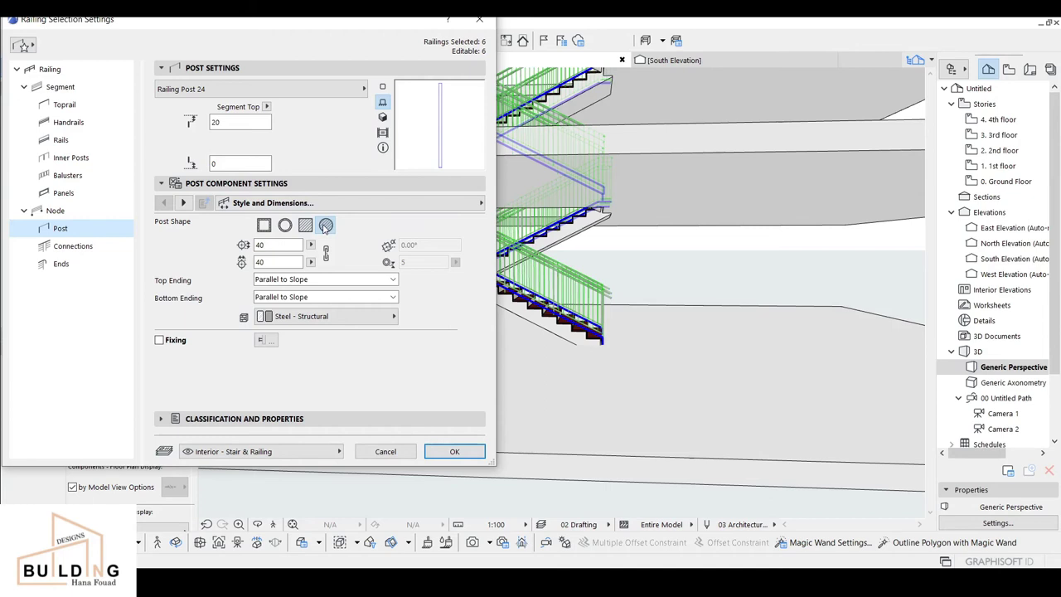
click(355, 204)
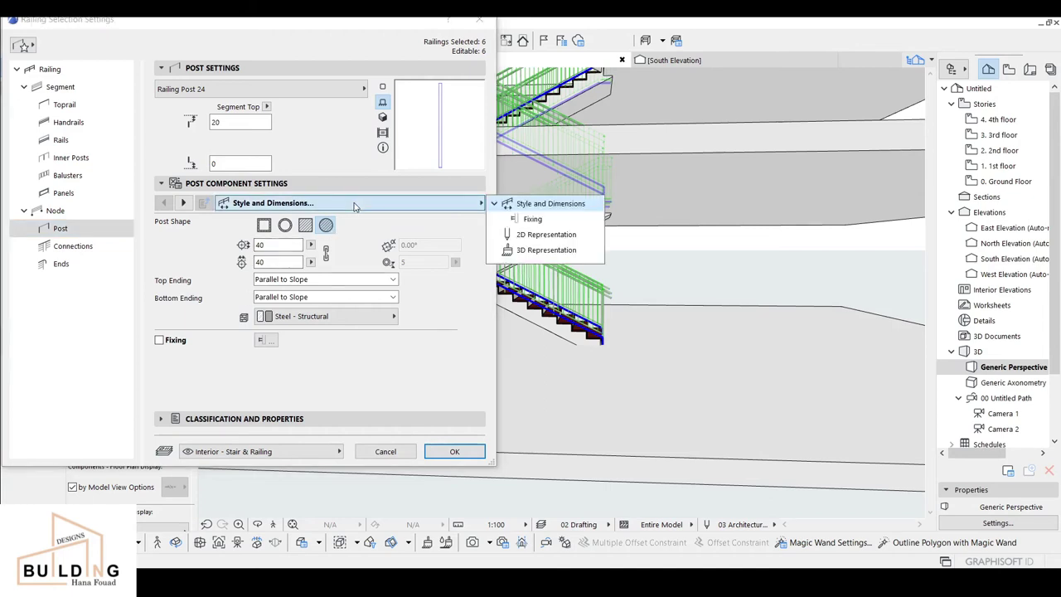
click(543, 249)
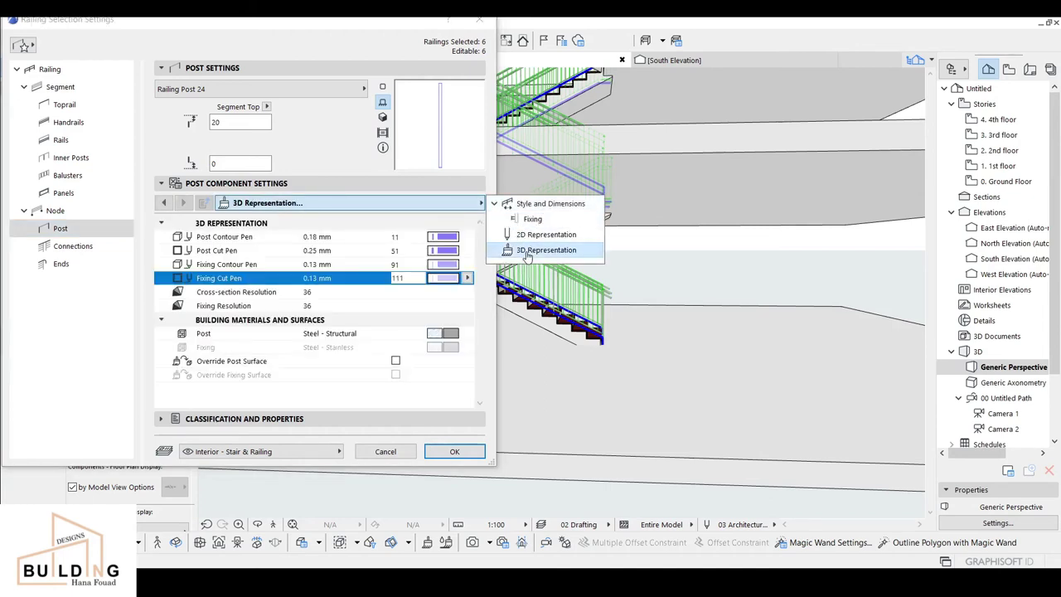
click(467, 237)
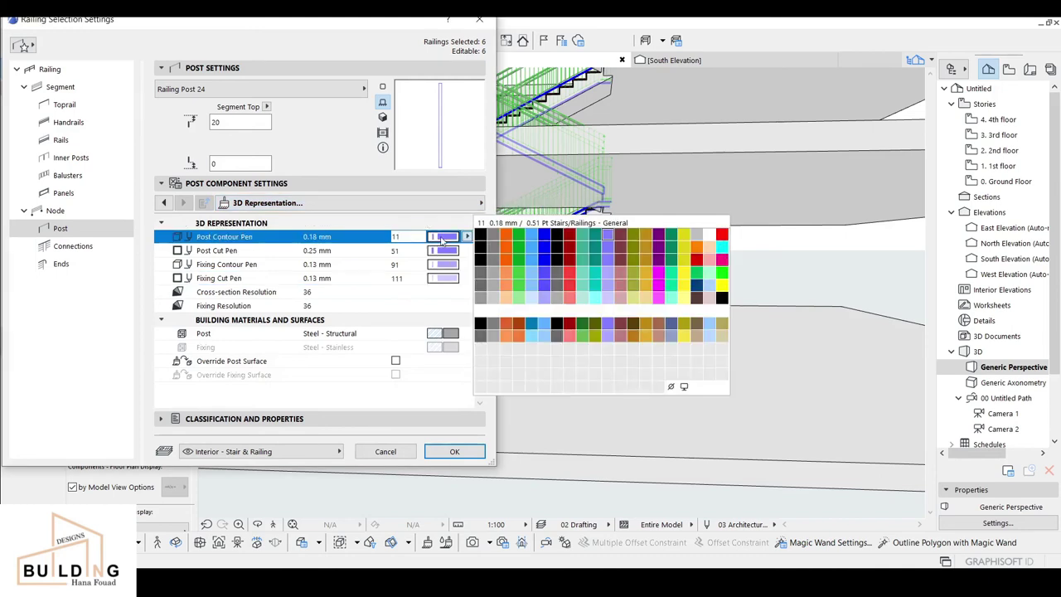
click(479, 242)
click(466, 251)
click(481, 249)
click(466, 264)
click(482, 262)
click(467, 277)
click(482, 276)
- Override the post surface with Paint - Sand Beige, preview it, and show toprail connections
click(395, 362)
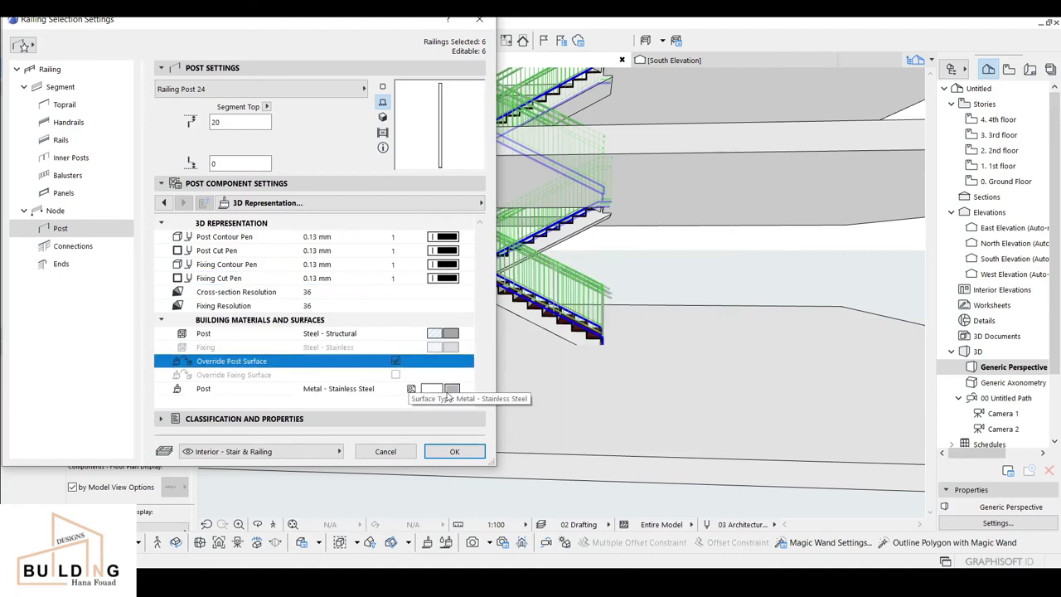
click(452, 388)
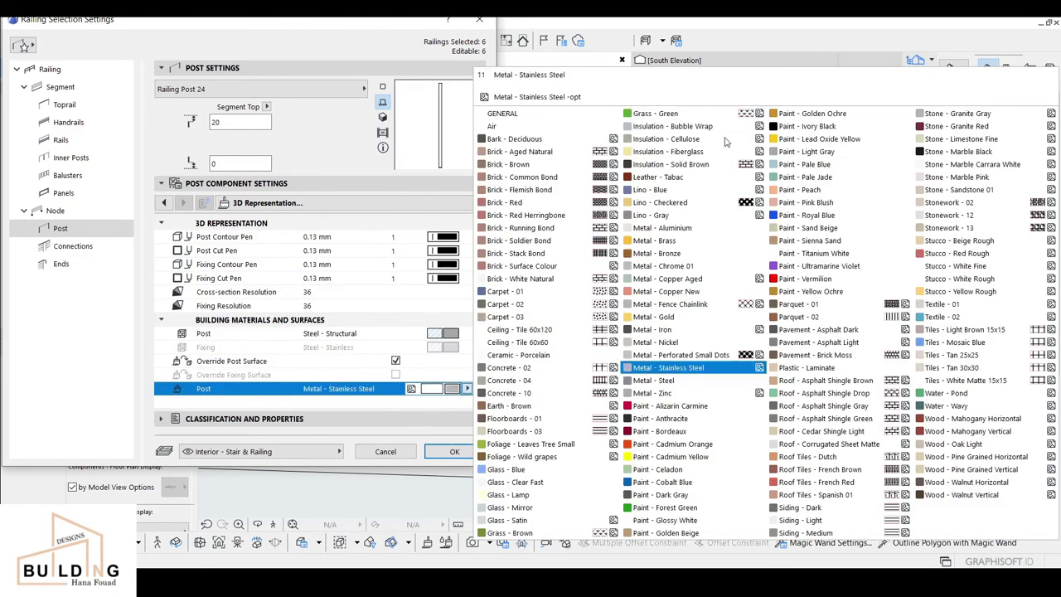
click(811, 228)
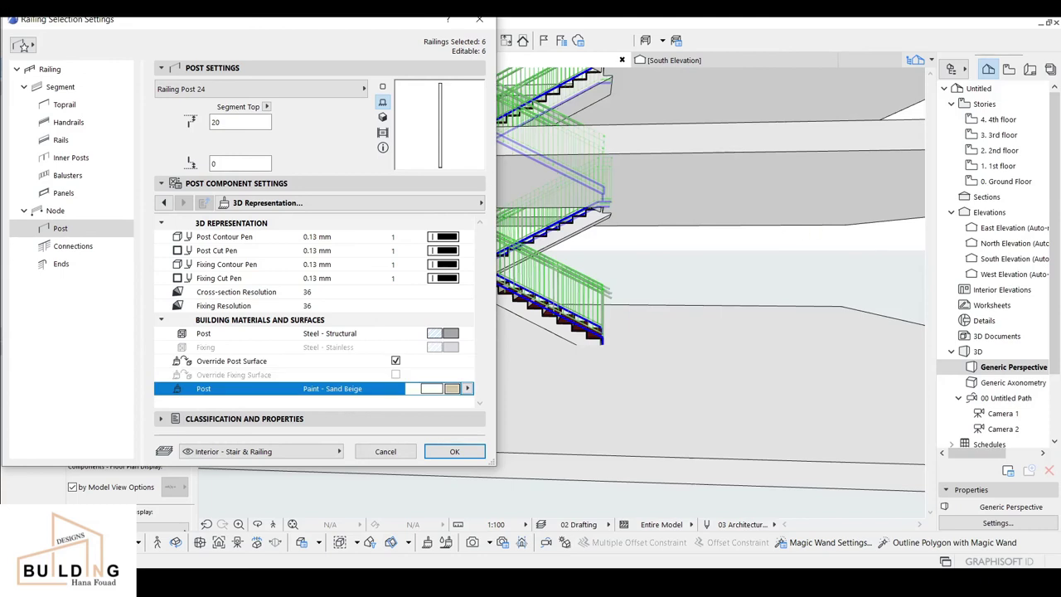
click(383, 117)
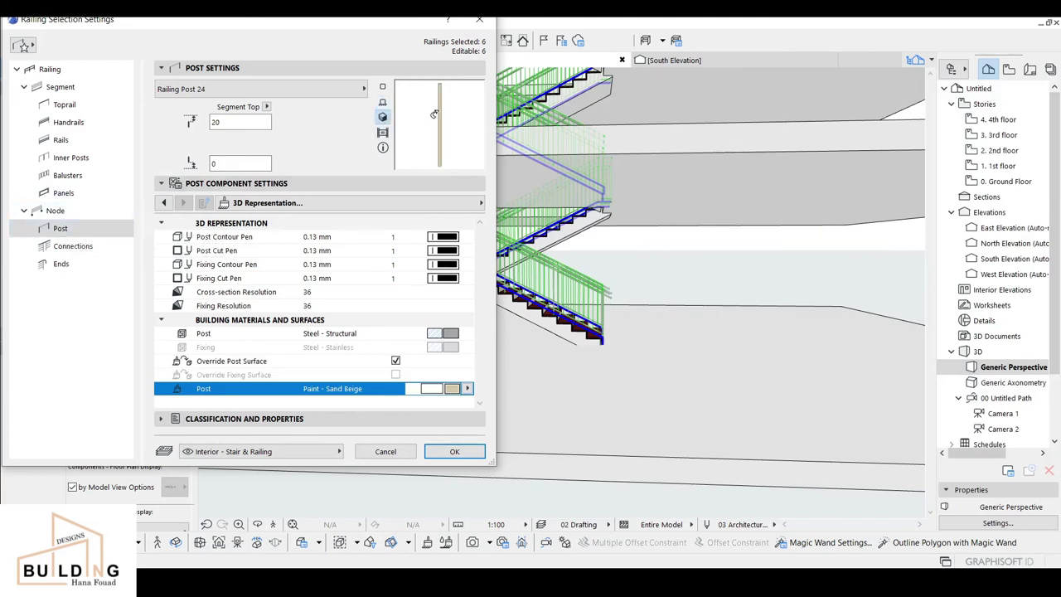
click(71, 249)
drag(235, 29, 421, 308)
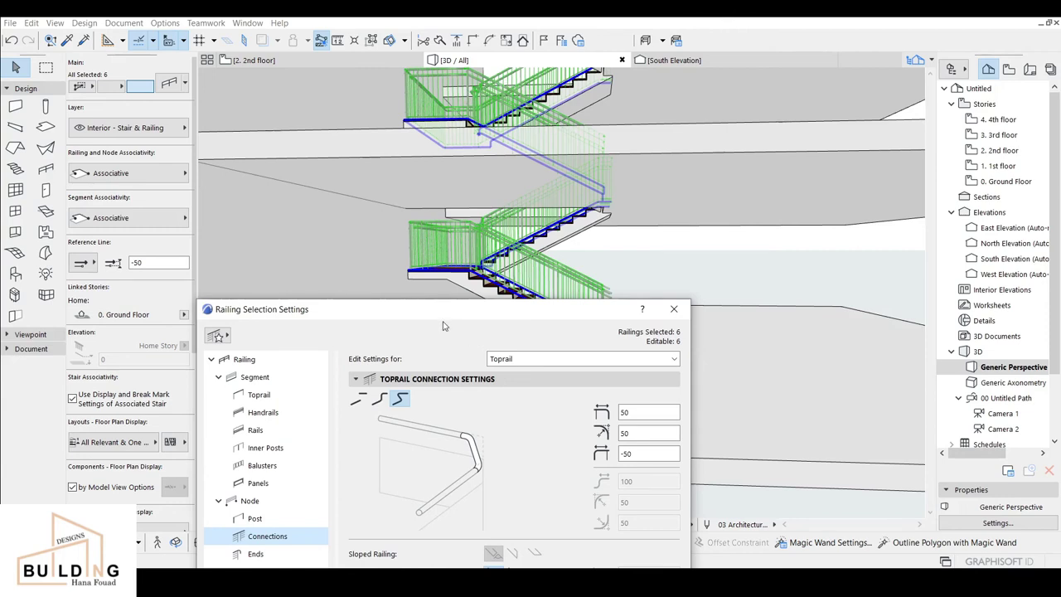
- Bring the dialog back and show the toprail end settings (straight end, 200 extension)
drag(427, 313, 228, 74)
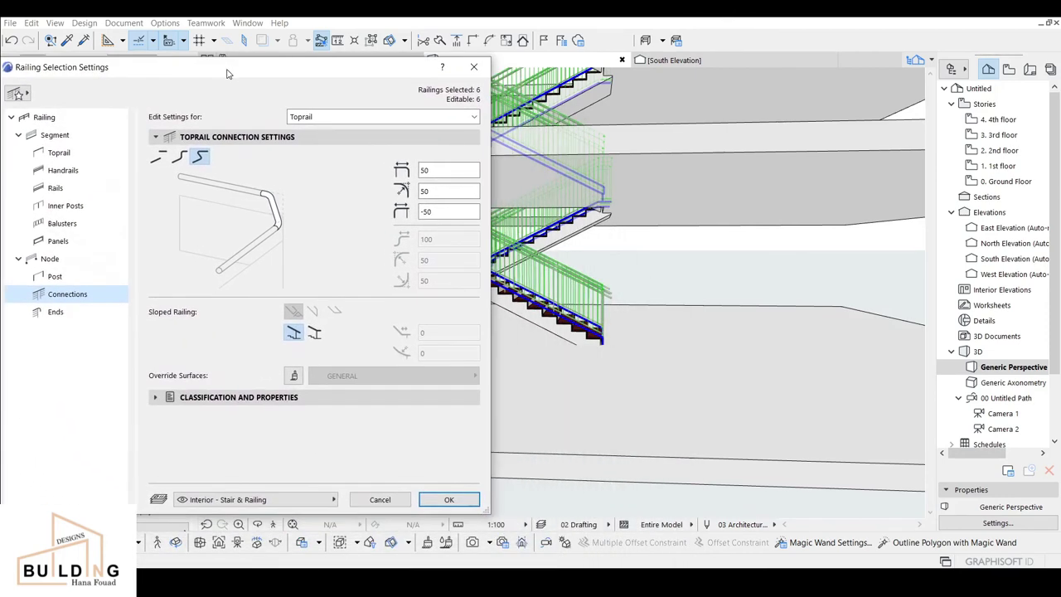
click(50, 312)
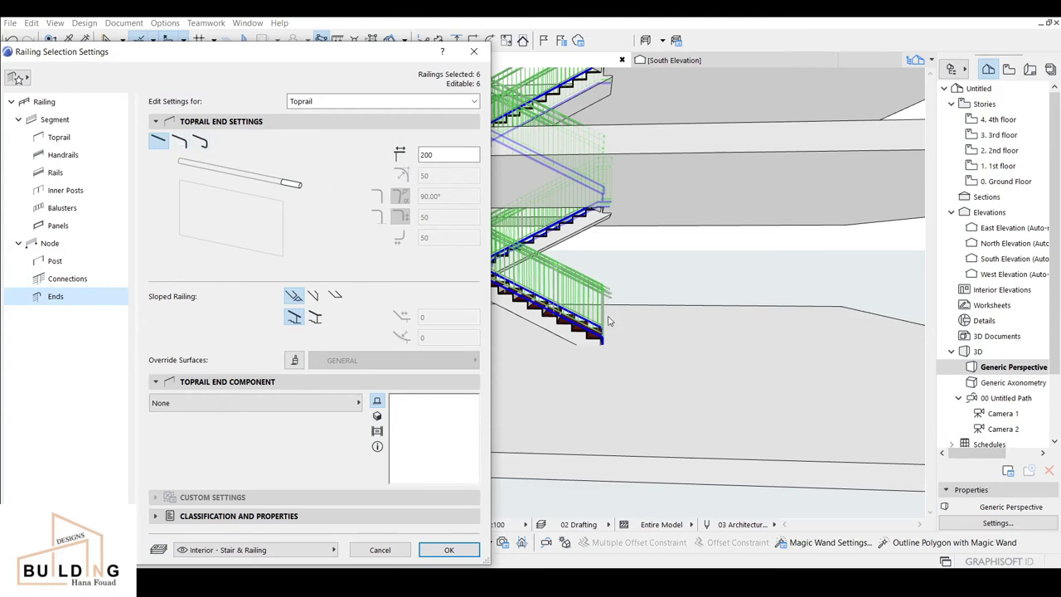
- Make the toprail ends bend vertically downward with a length of 150
click(180, 142)
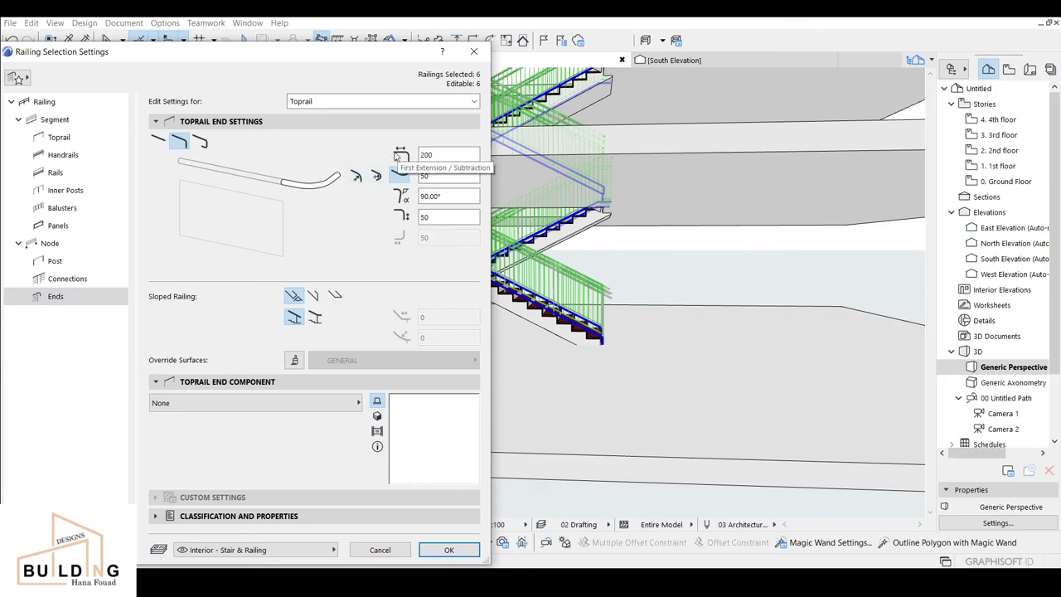
click(357, 178)
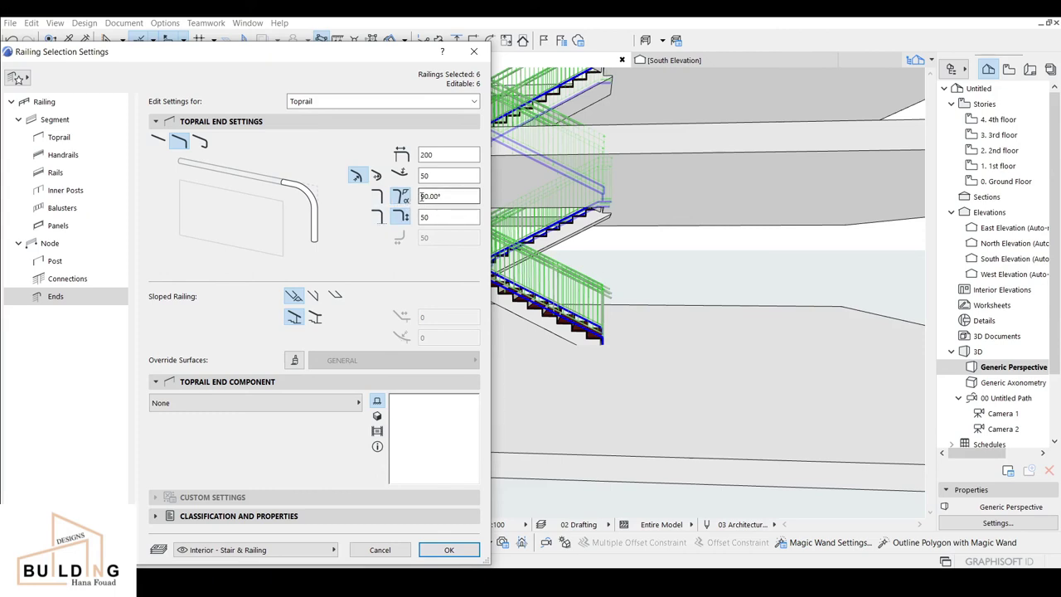
click(379, 197)
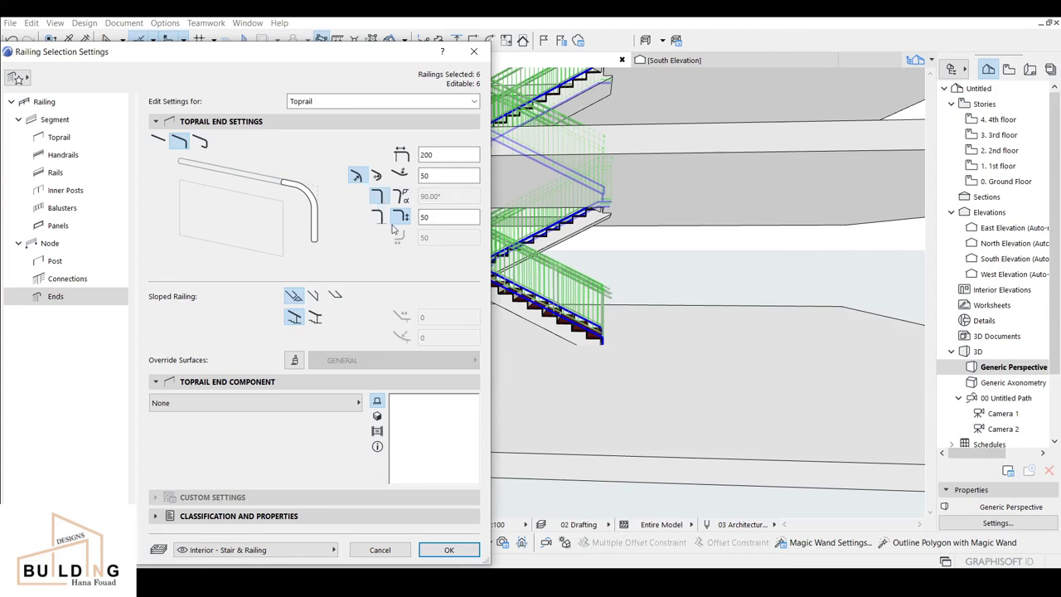
click(423, 217)
- Give both the toprail ends and connections a Paint - Sand Beige surface override
click(294, 360)
click(357, 360)
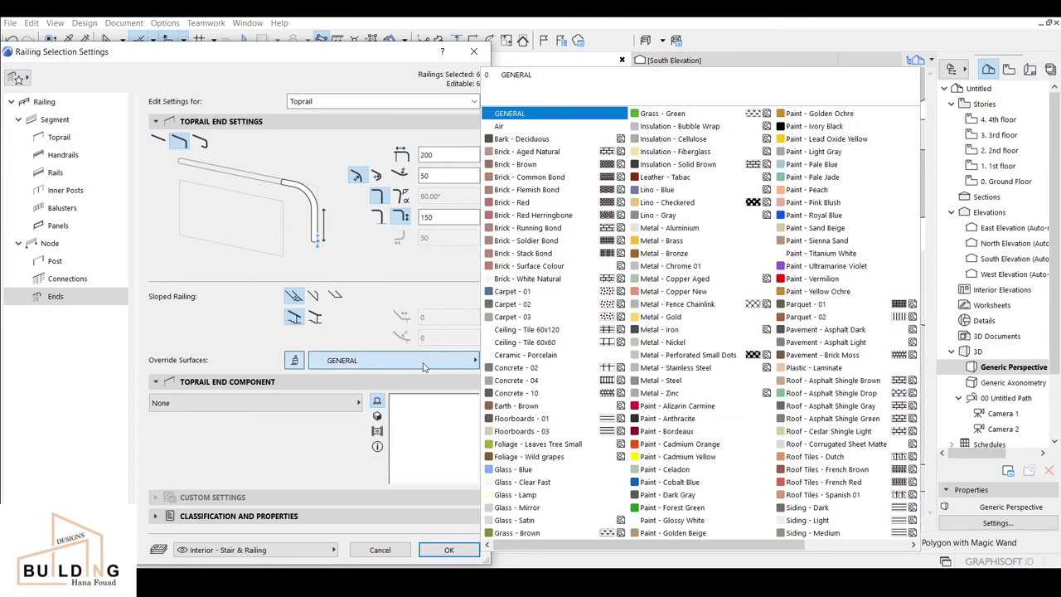
click(802, 230)
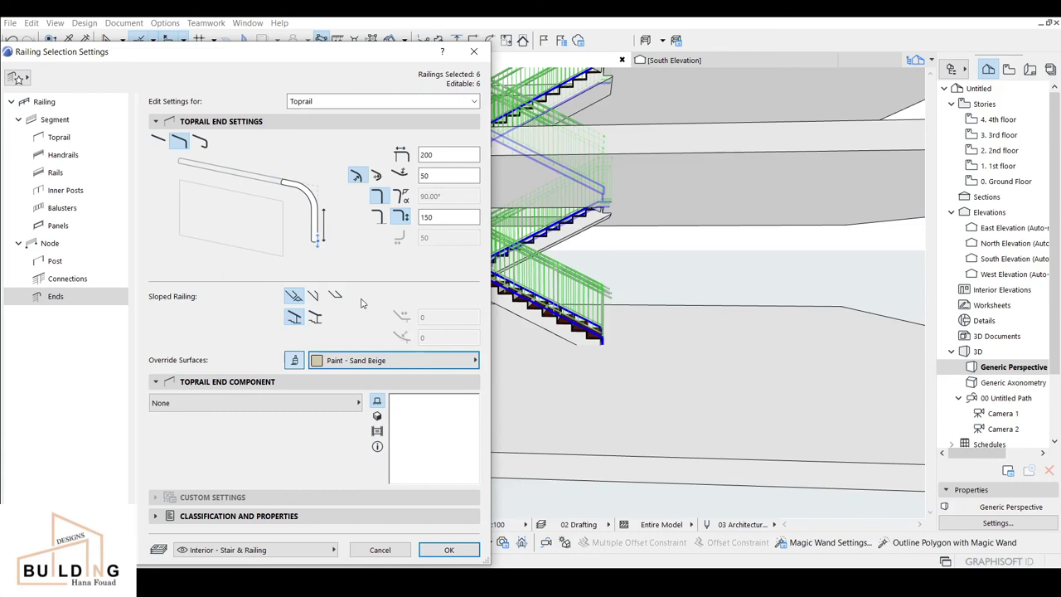
click(67, 278)
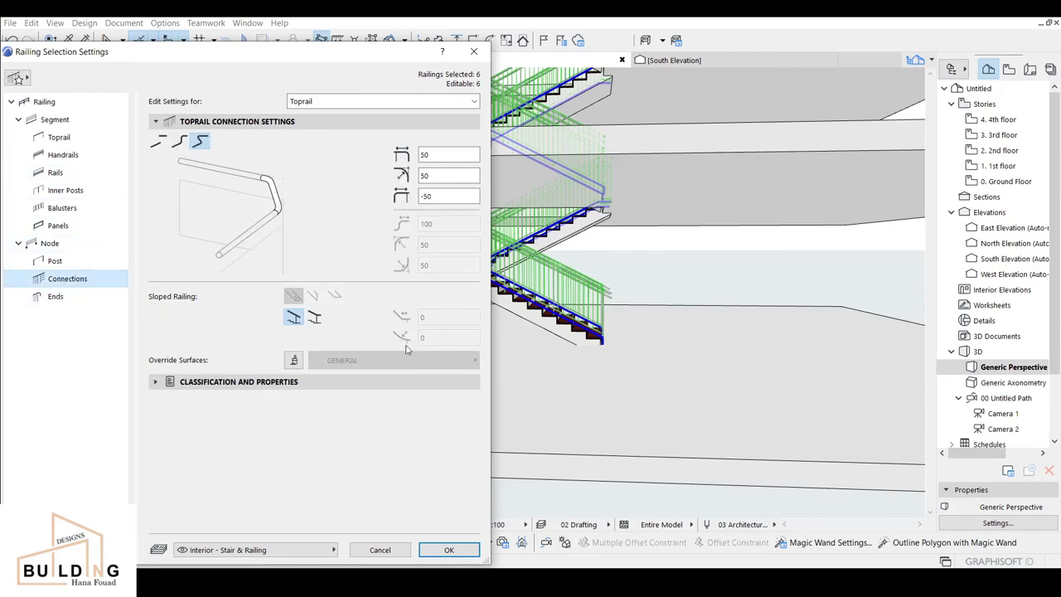
click(294, 361)
click(356, 359)
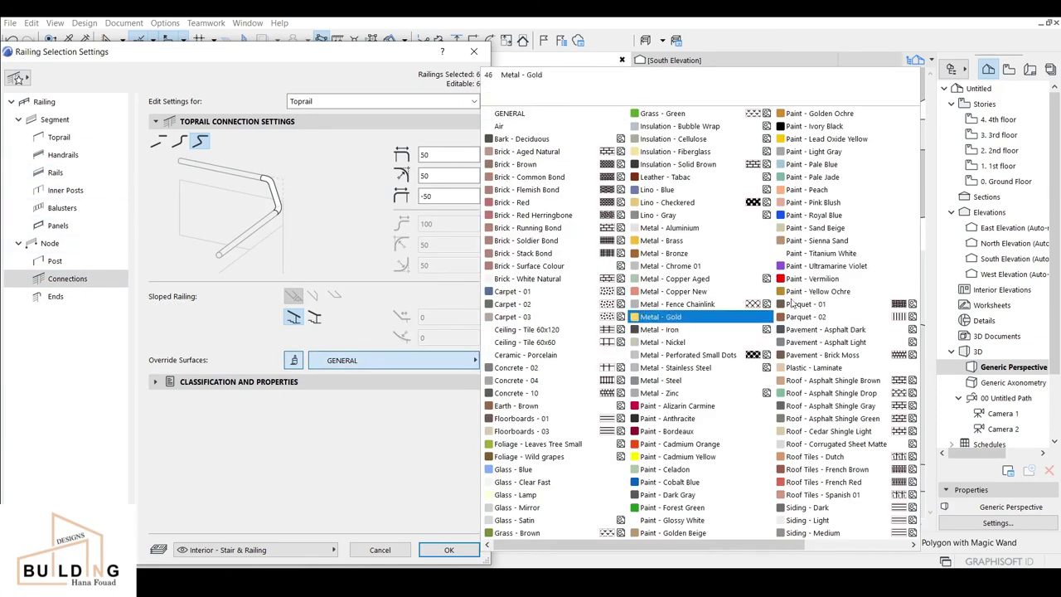
click(808, 228)
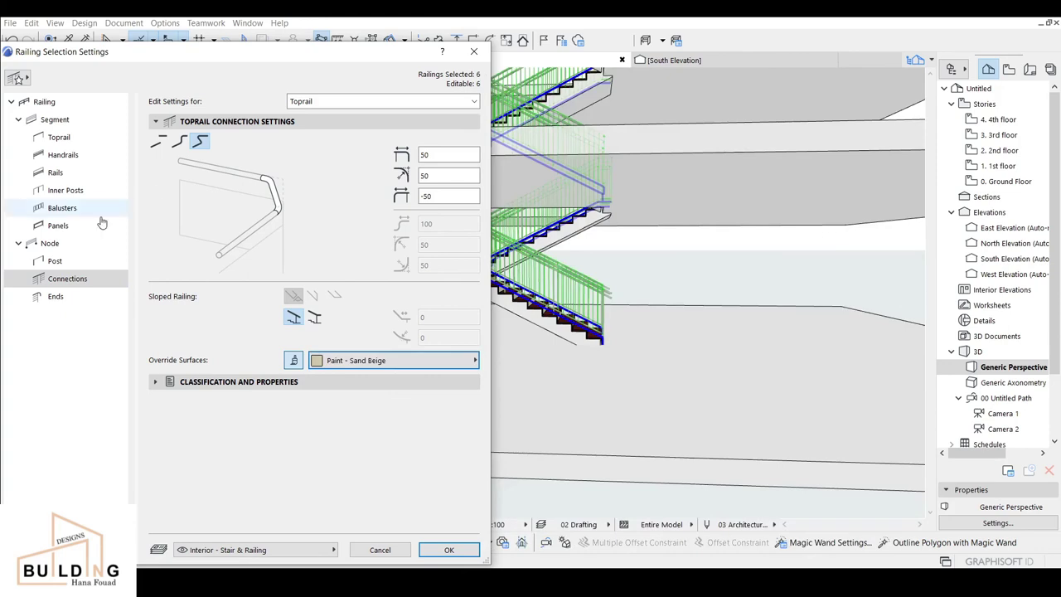
- Recheck the post and end settings, then apply the railing changes with OK
click(78, 263)
click(69, 299)
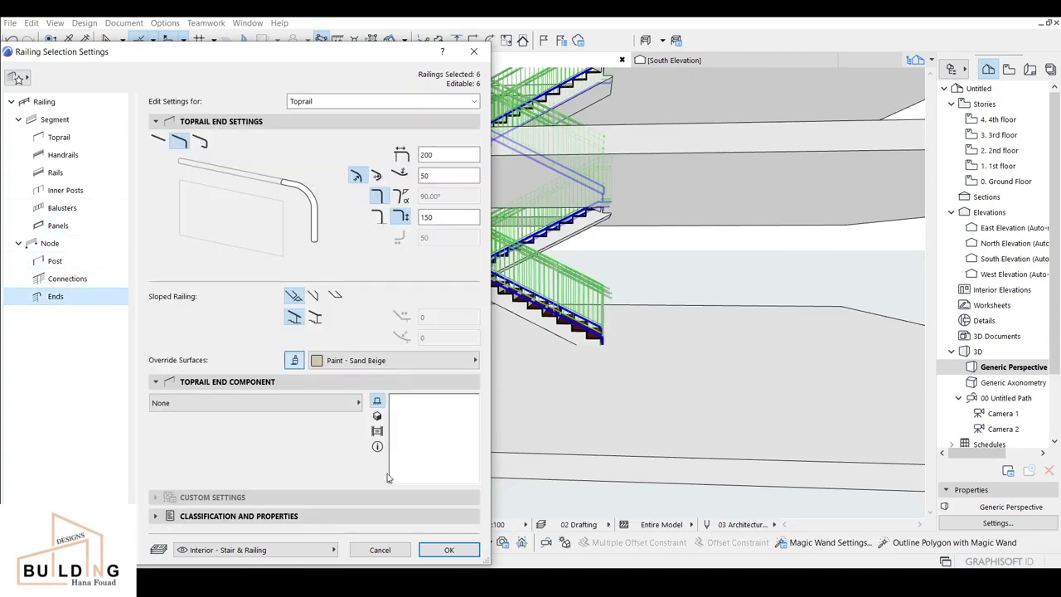
click(450, 550)
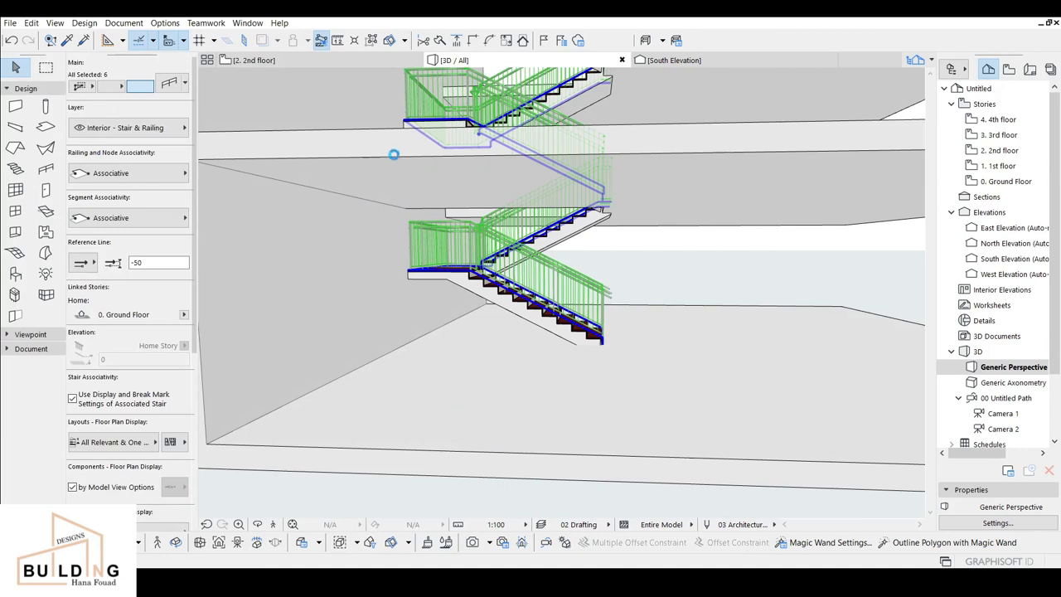
- Orbit the 3D view to inspect the blue glass railings and beige downturned toprails on both flights
mouse_move(448, 224)
shift+middle_down()
mouse_move(405, 277)
mouse_move(451, 354)
shift+middle_up()
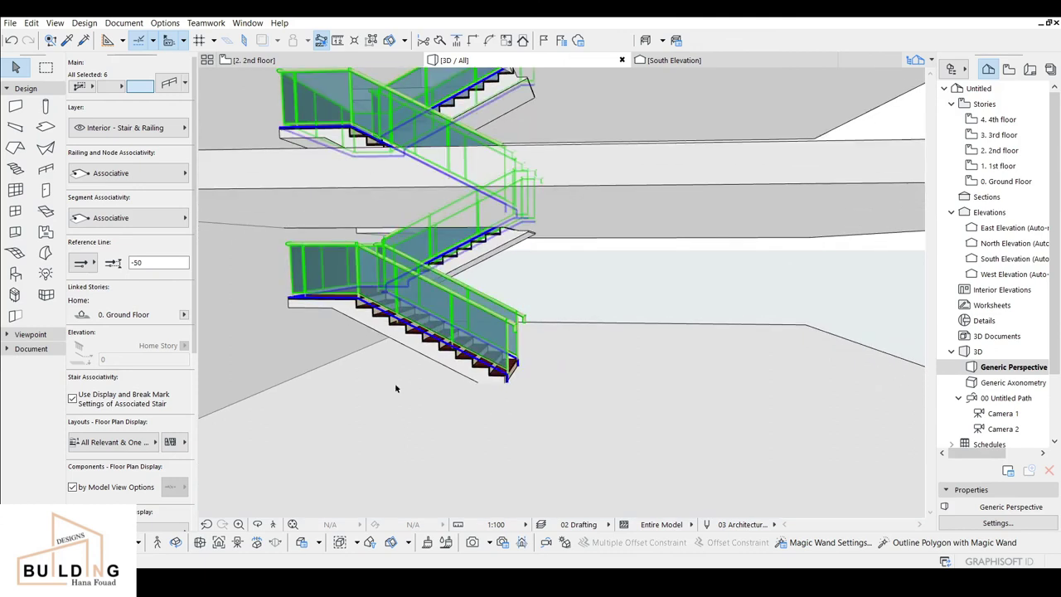
click(257, 524)
drag(472, 366, 525, 320)
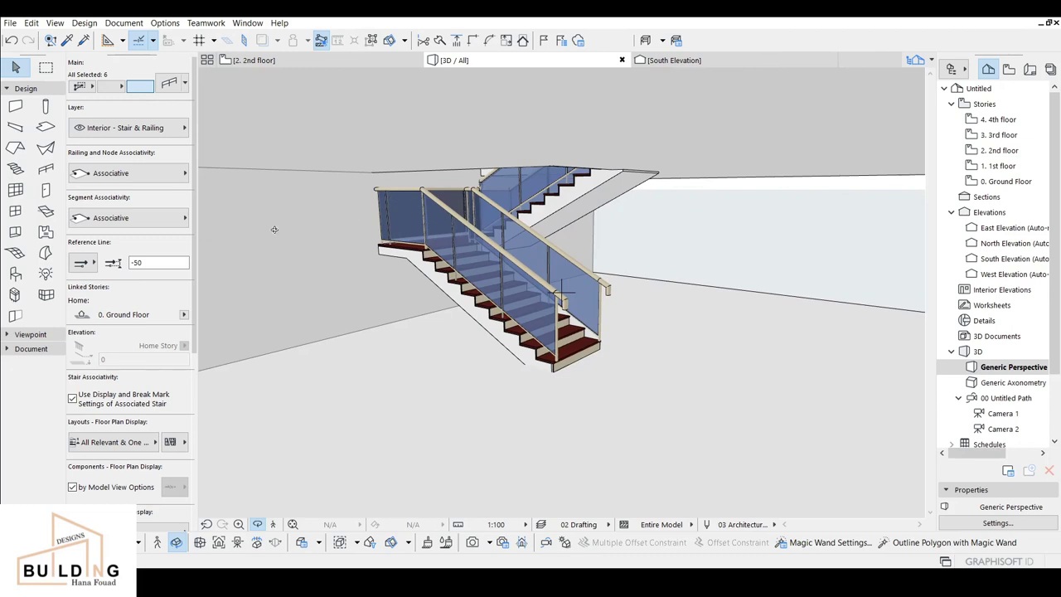
drag(473, 231, 587, 330)
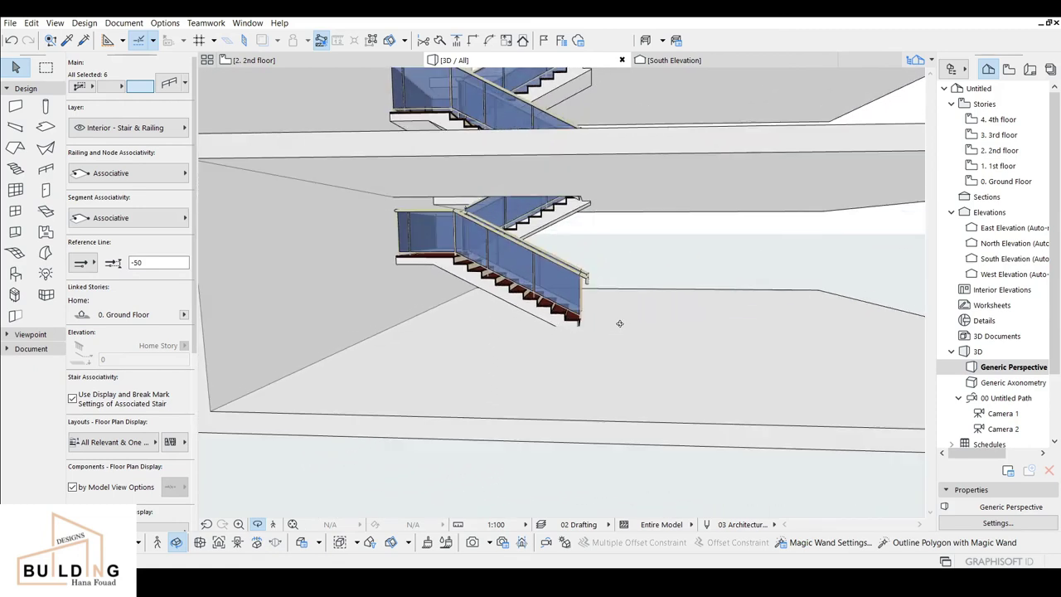
shift+middle_drag(620, 324, 618, 325)
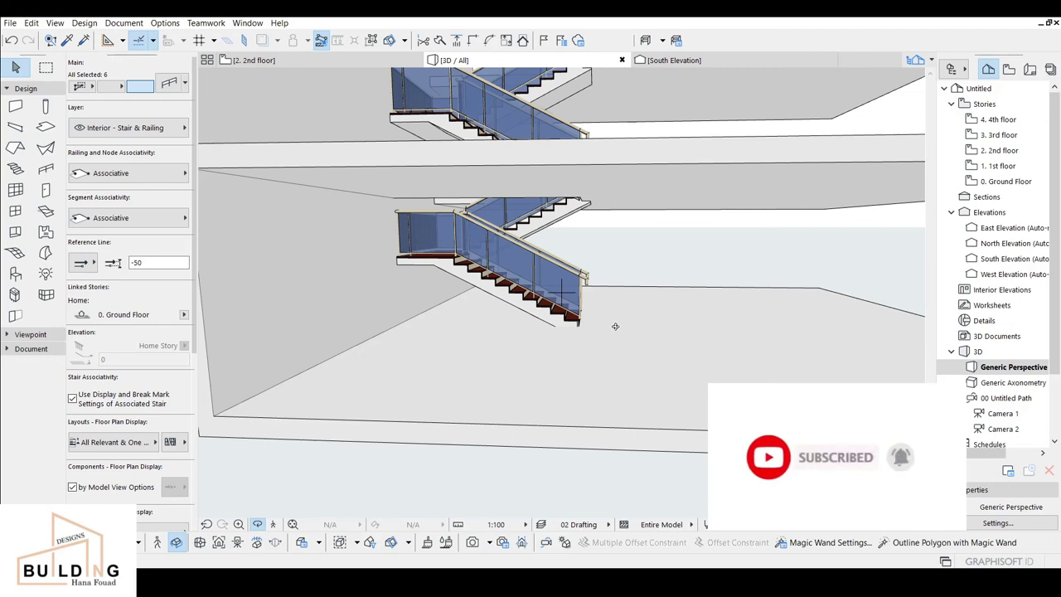
drag(596, 299, 422, 305)
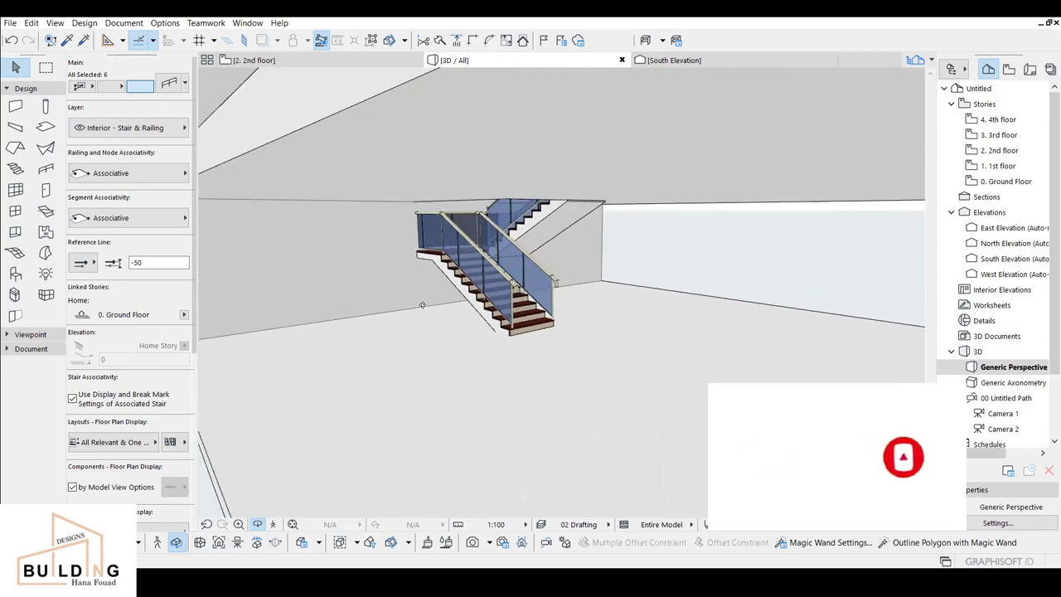